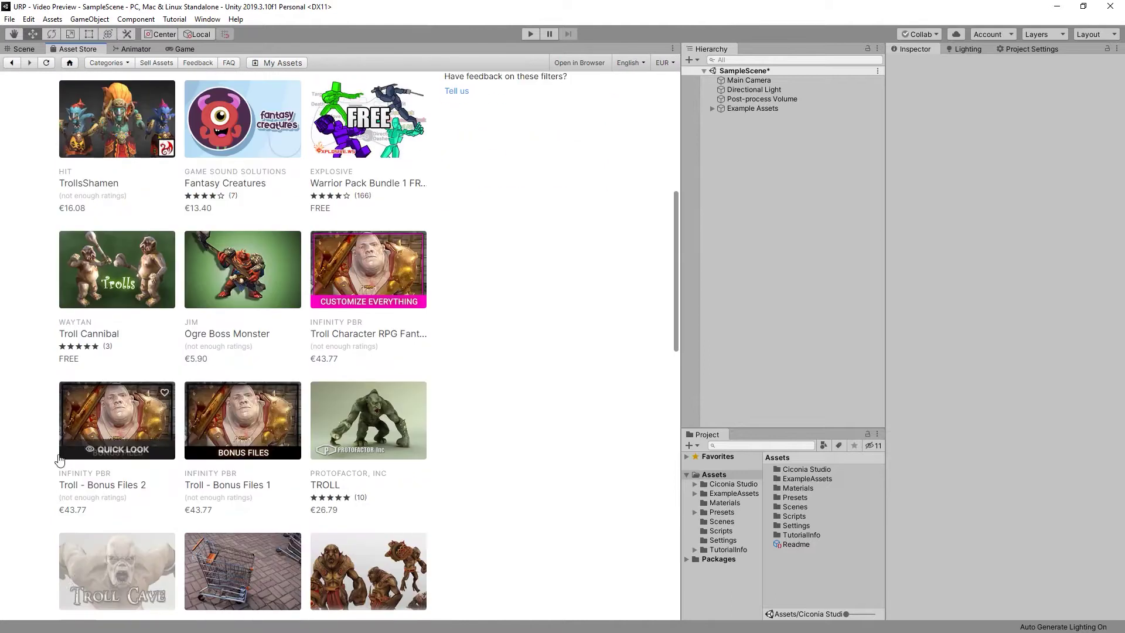
# Open the store page of Ciconia Studio's Troll package from the search results.
pyautogui.click(114, 431)
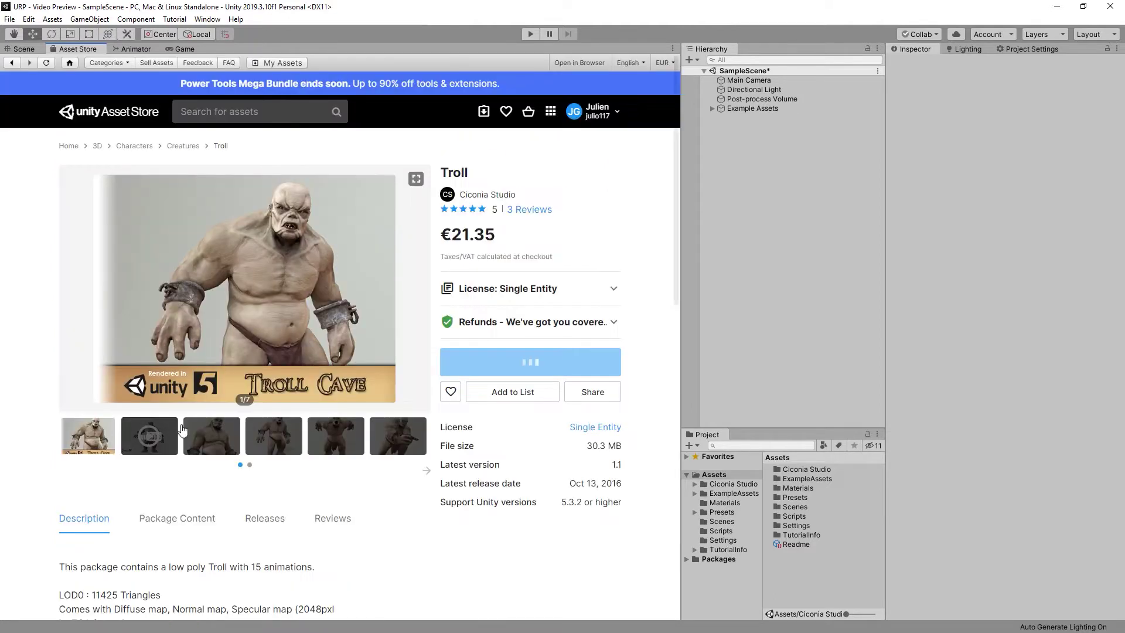
pyautogui.click(517, 434)
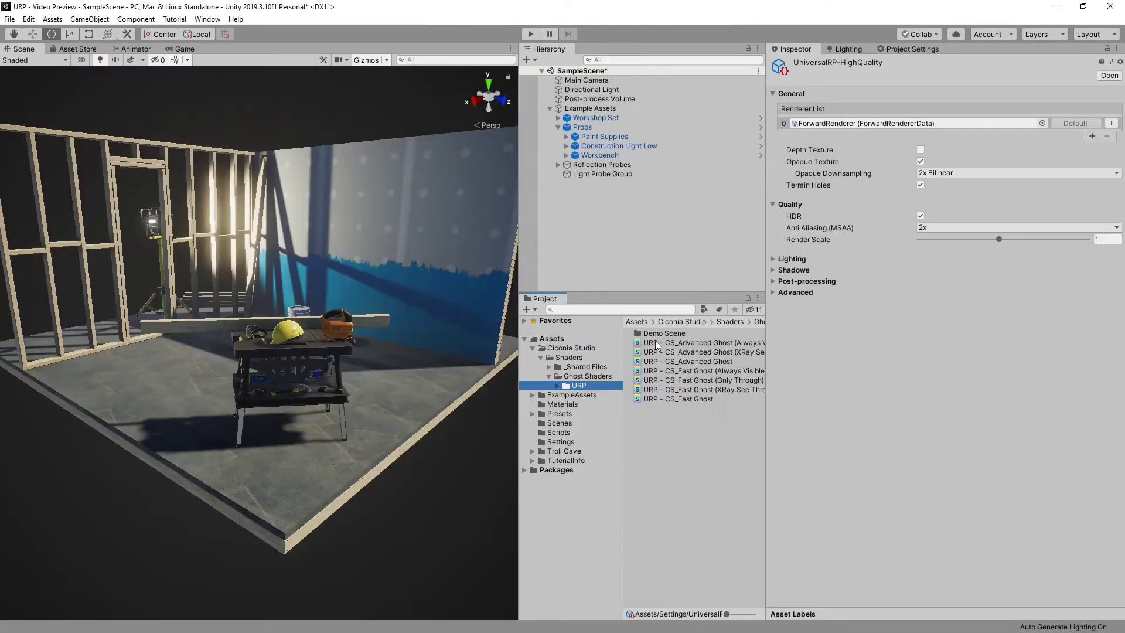
# Open the Ghost Demo_URP scene and deactivate the Spitter_Advanced Ghost object.
pyautogui.click(657, 341)
pyautogui.doubleClick(656, 341)
pyautogui.click(601, 349)
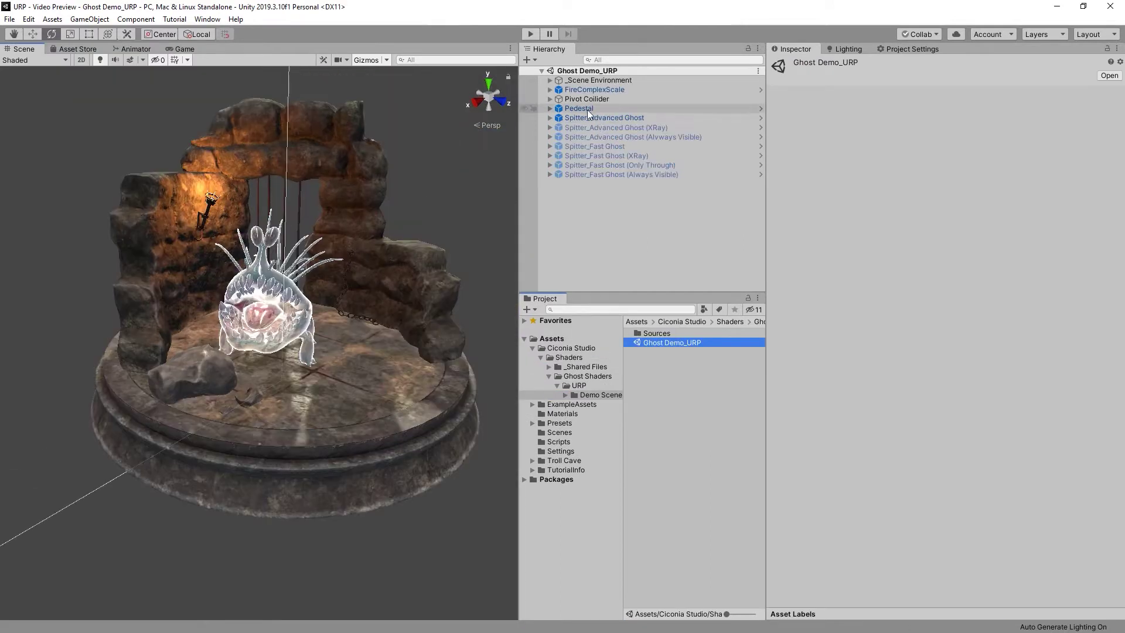
pyautogui.click(588, 118)
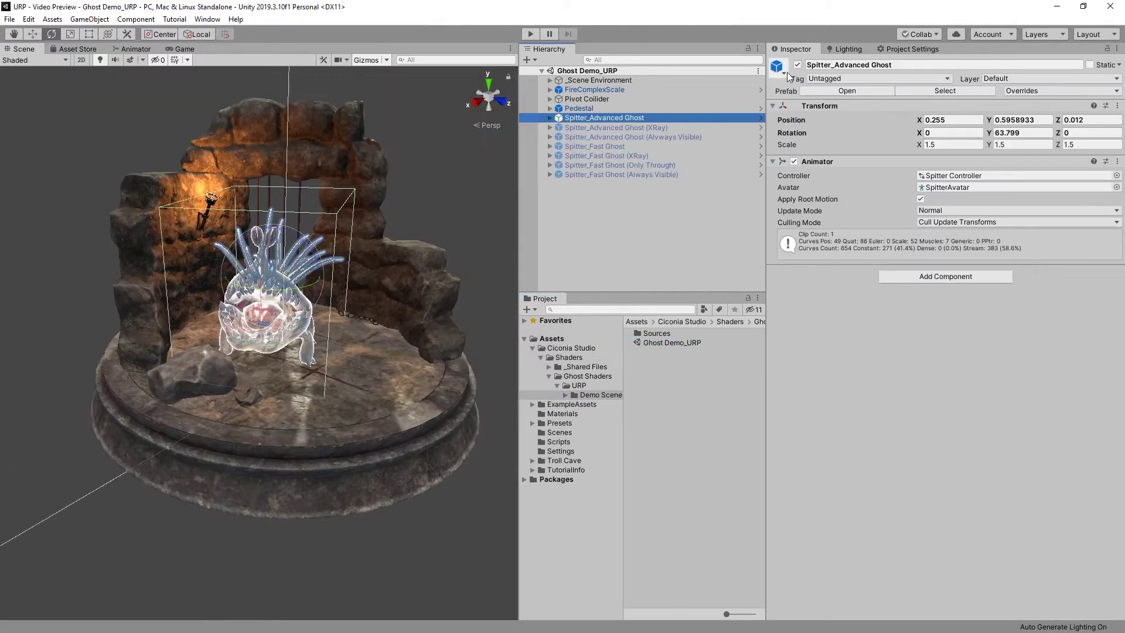
pyautogui.click(797, 65)
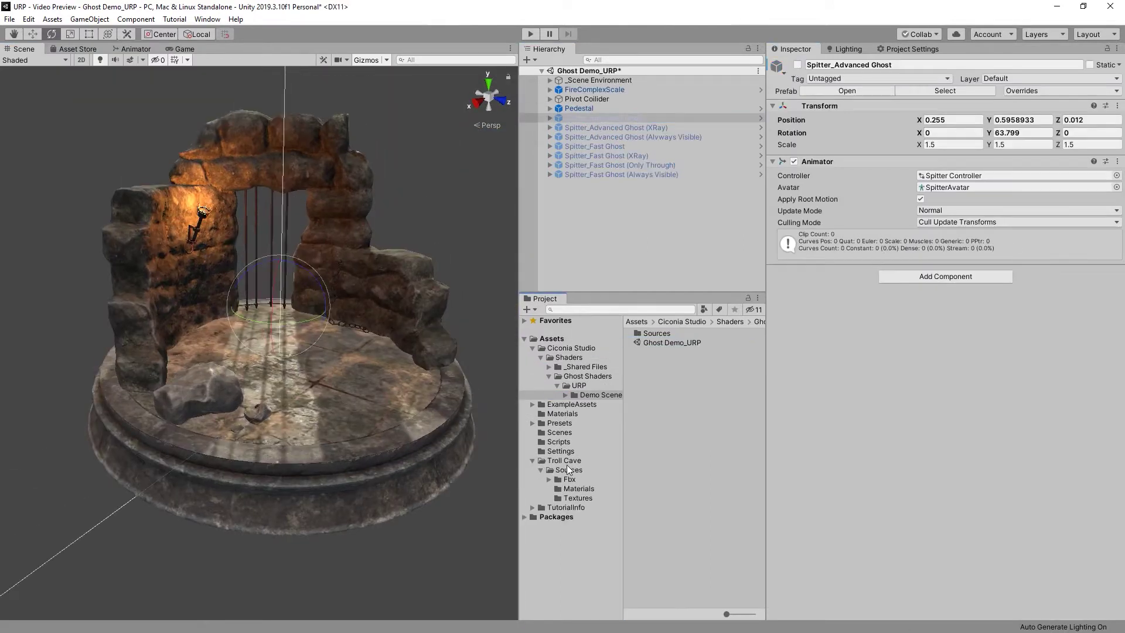
# Place the Troll_Cave prefab in the scene, then position and rotate it at the pedestal's middle, facing away from the gate.
pyautogui.click(565, 461)
pyautogui.moveTo(658, 342); pyautogui.dragTo(343, 402)
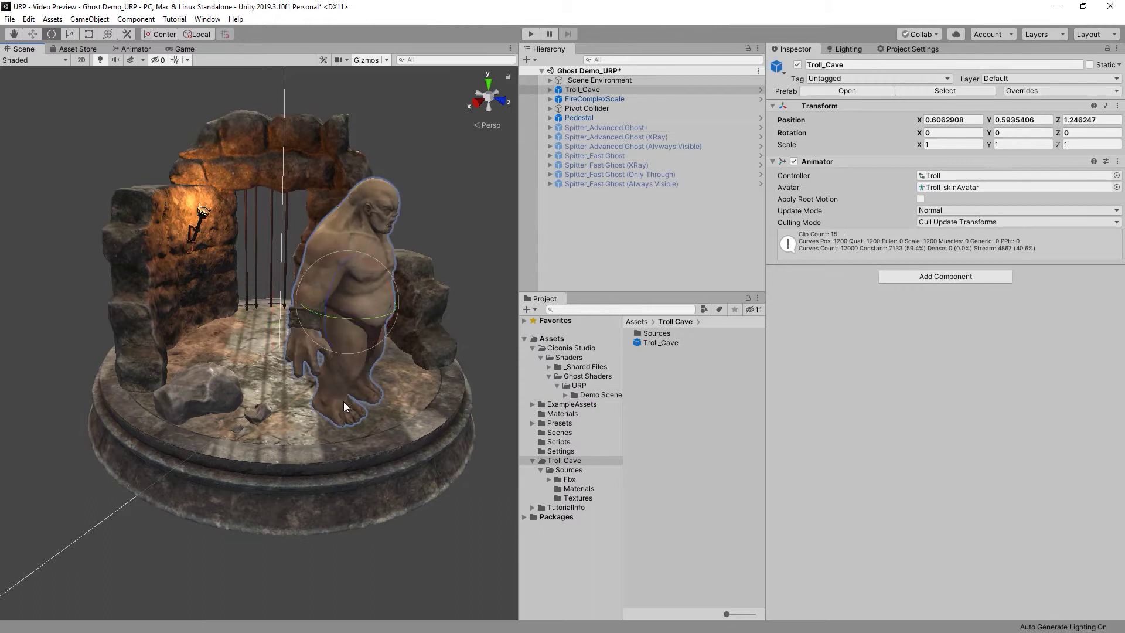
pyautogui.press('w')
pyautogui.moveTo(352, 307); pyautogui.dragTo(274, 279)
pyautogui.scroll(3, 321, 340)
pyautogui.moveTo(321, 340); pyautogui.dragTo(335, 366, button='middle')
pyautogui.moveTo(294, 282); pyautogui.dragTo(198, 298)
pyautogui.press('e')
pyautogui.scroll(2, 198, 298)
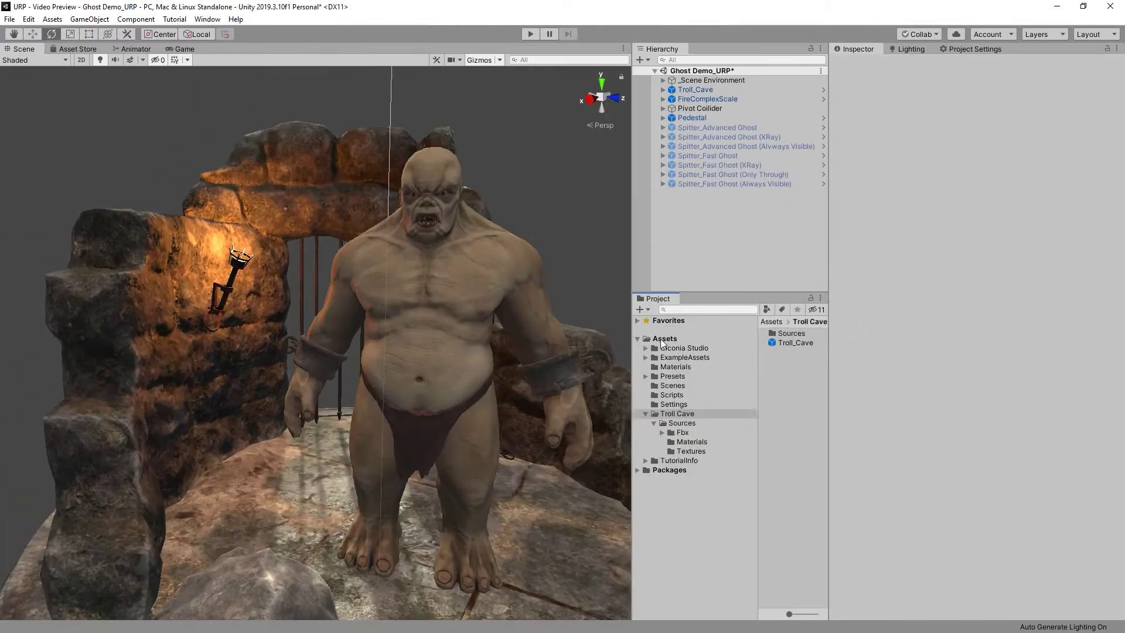
# Create a new folder named _Video Preview in the Assets root.
pyautogui.rightClick(789, 438)
pyautogui.moveTo(809, 140)
pyautogui.click(983, 135)
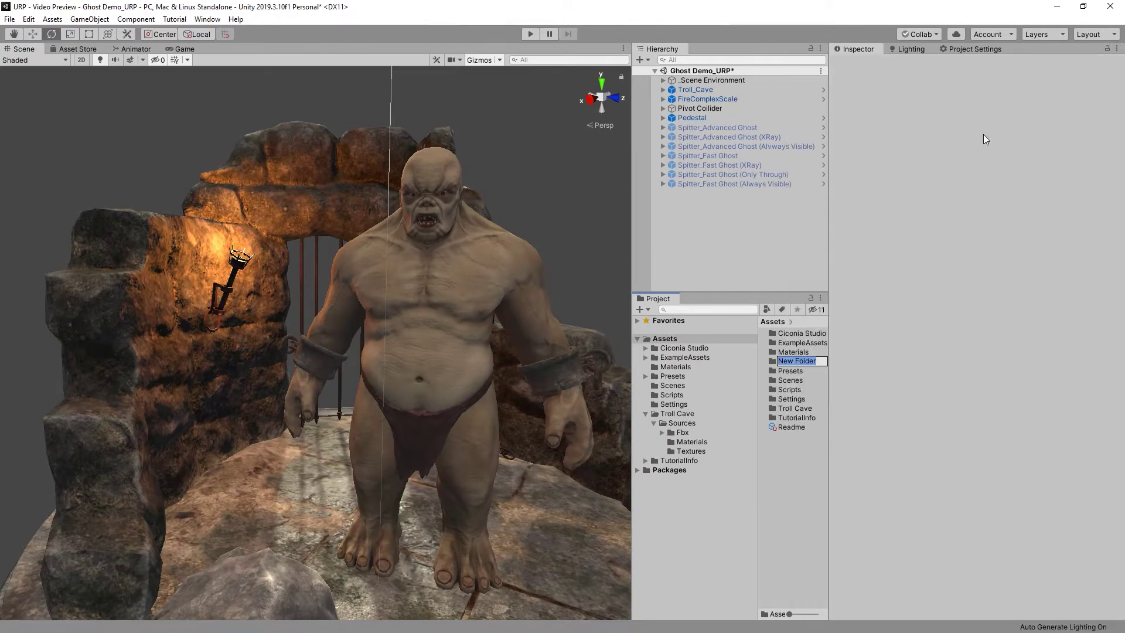
pyautogui.write('_Video Preview')
pyautogui.press('Return')
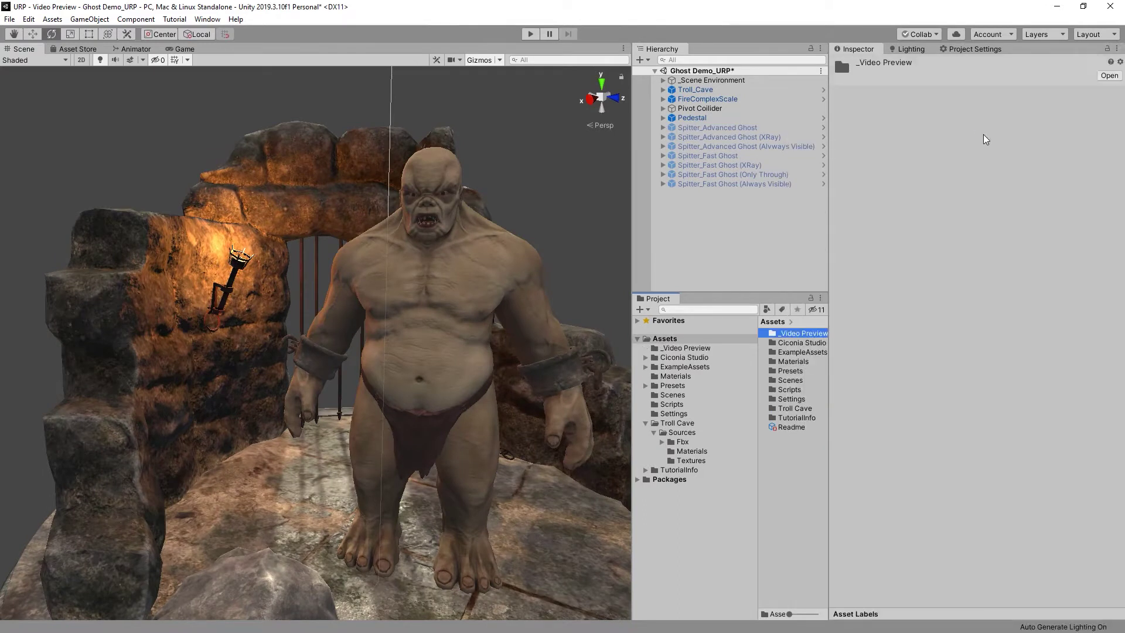
# Create a new material named Ghost_Troll in the _Video Preview folder.
pyautogui.moveTo(759, 421); pyautogui.dragTo(733, 421)
pyautogui.rightClick(765, 375)
pyautogui.moveTo(799, 105)
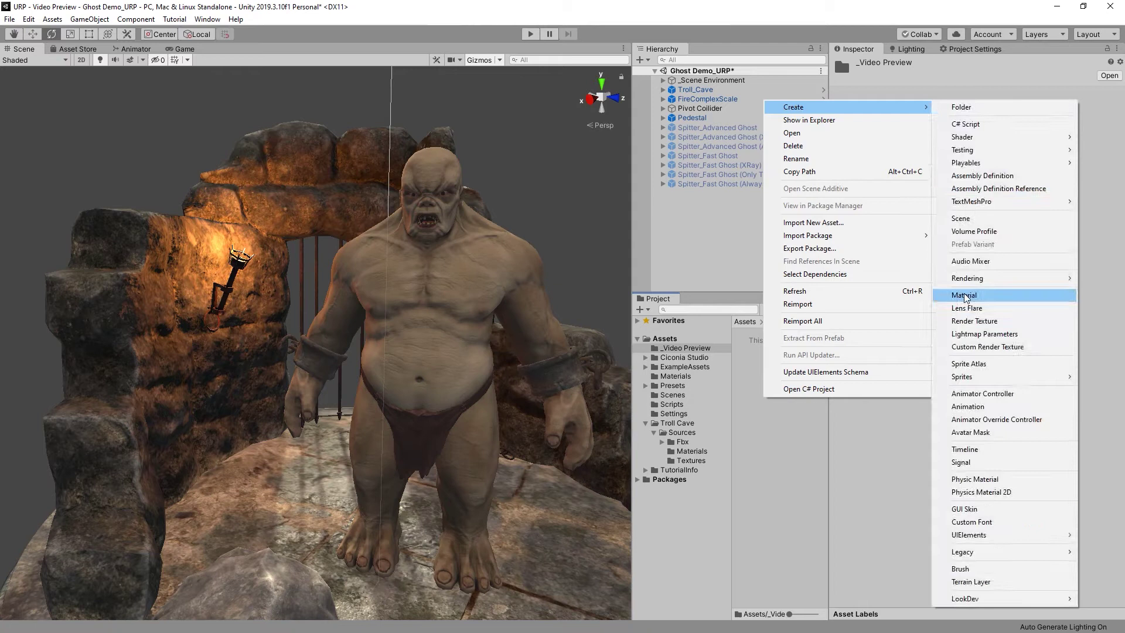
pyautogui.click(961, 291)
pyautogui.write('Ghost_Troll')
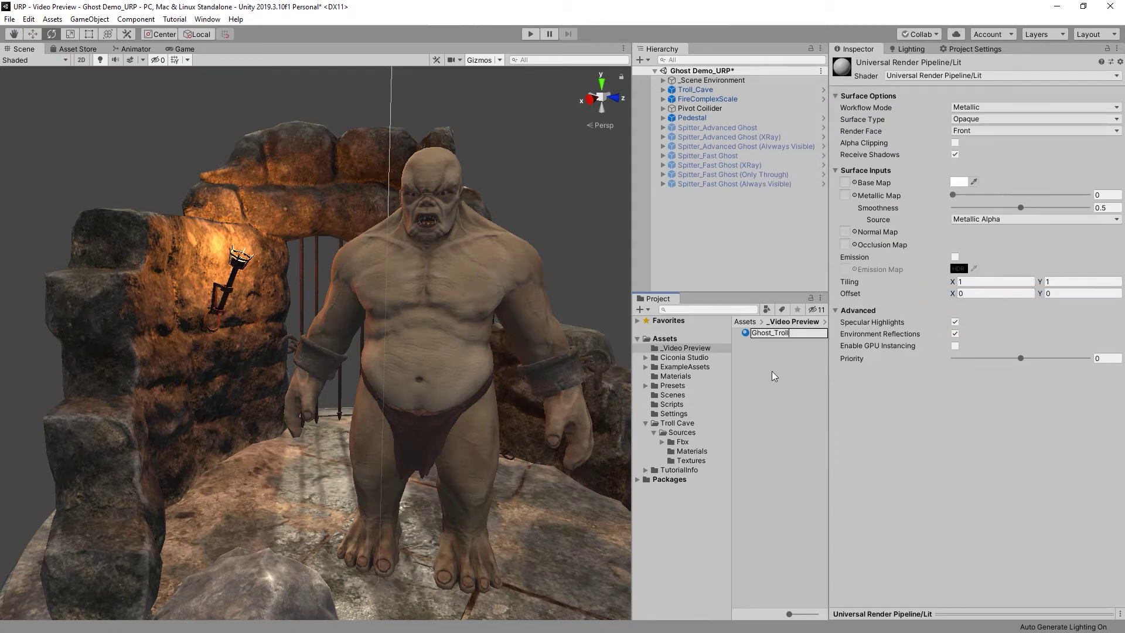
pyautogui.press('Return')
# Apply Ghost_Troll to the troll's body and switch the material's shader to Ciconia Studio/CS_Ghost/URP/CS_Advanced Ghost.
pyautogui.moveTo(770, 332); pyautogui.dragTo(523, 269)
pyautogui.click(996, 75)
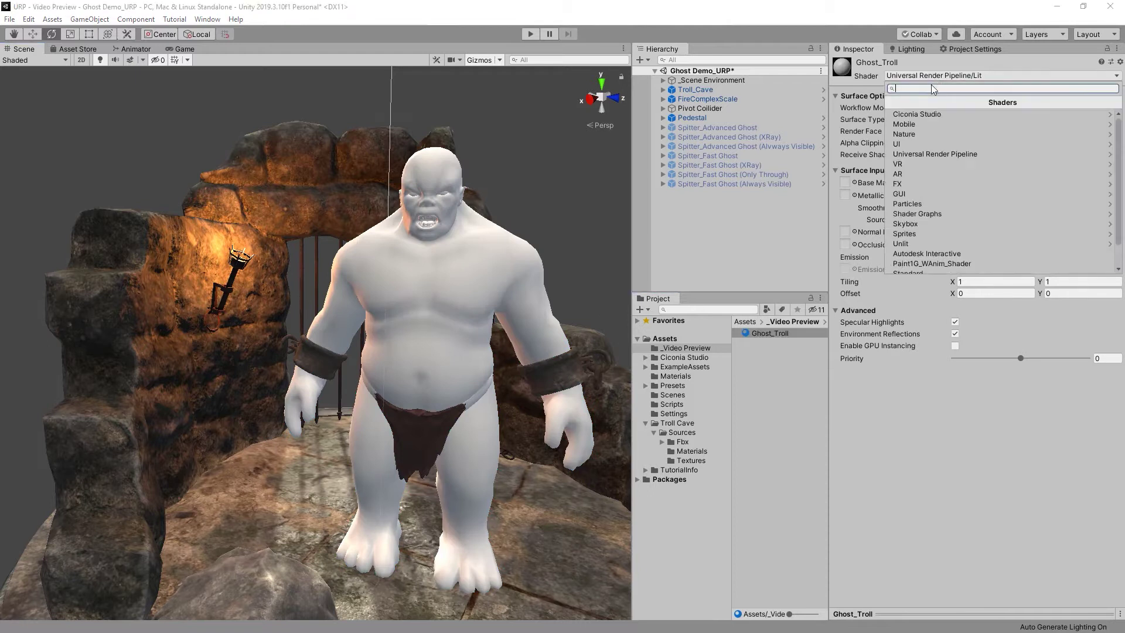
pyautogui.click(924, 114)
pyautogui.click(923, 115)
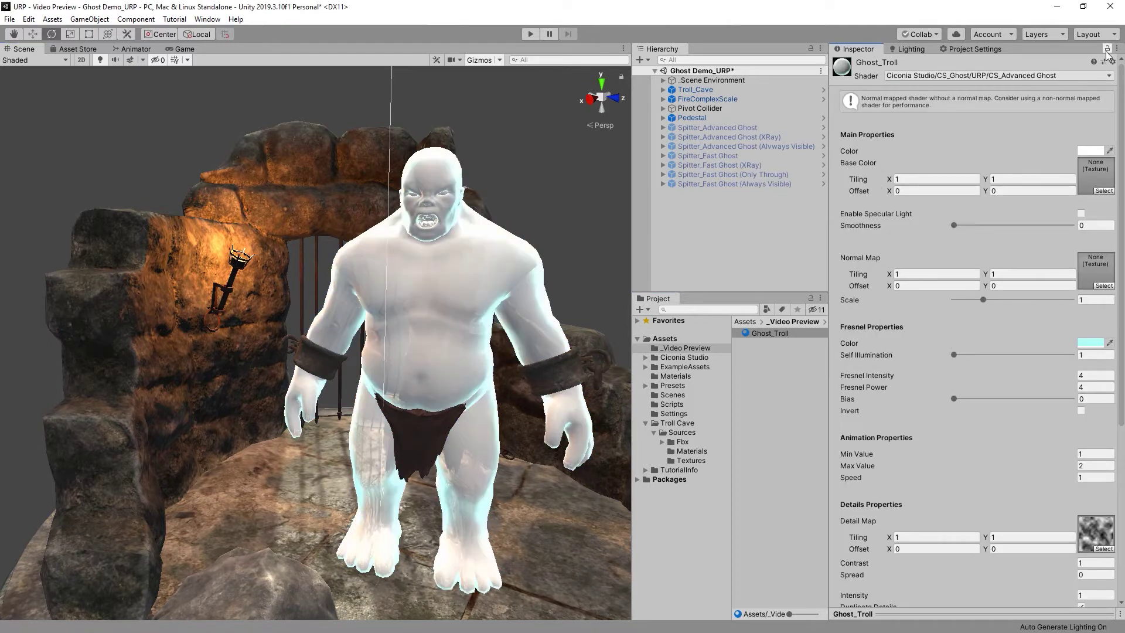
# Darken the ghost material's main color to mid-grey (878787).
pyautogui.click(1090, 150)
pyautogui.moveTo(772, 160)
pyautogui.mouseDown()
pyautogui.moveTo(763, 260)
pyautogui.moveTo(740, 185)
pyautogui.mouseUp()
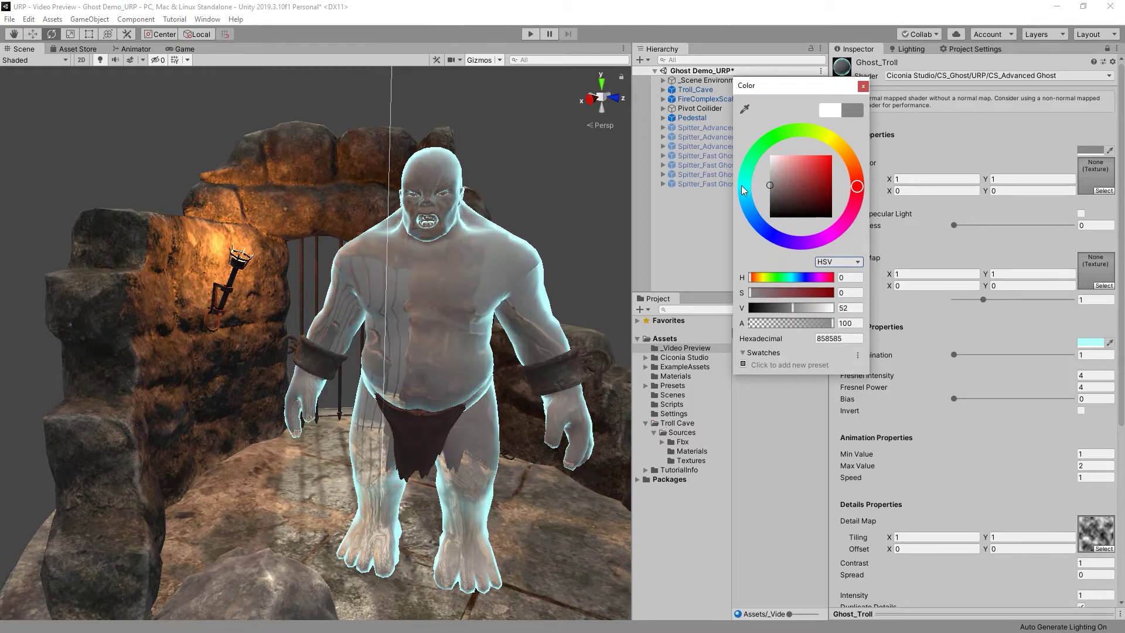
pyautogui.click(863, 86)
# Assign the Troll_Diffuse texture as the material's base color map.
pyautogui.click(1103, 191)
pyautogui.write('troll')
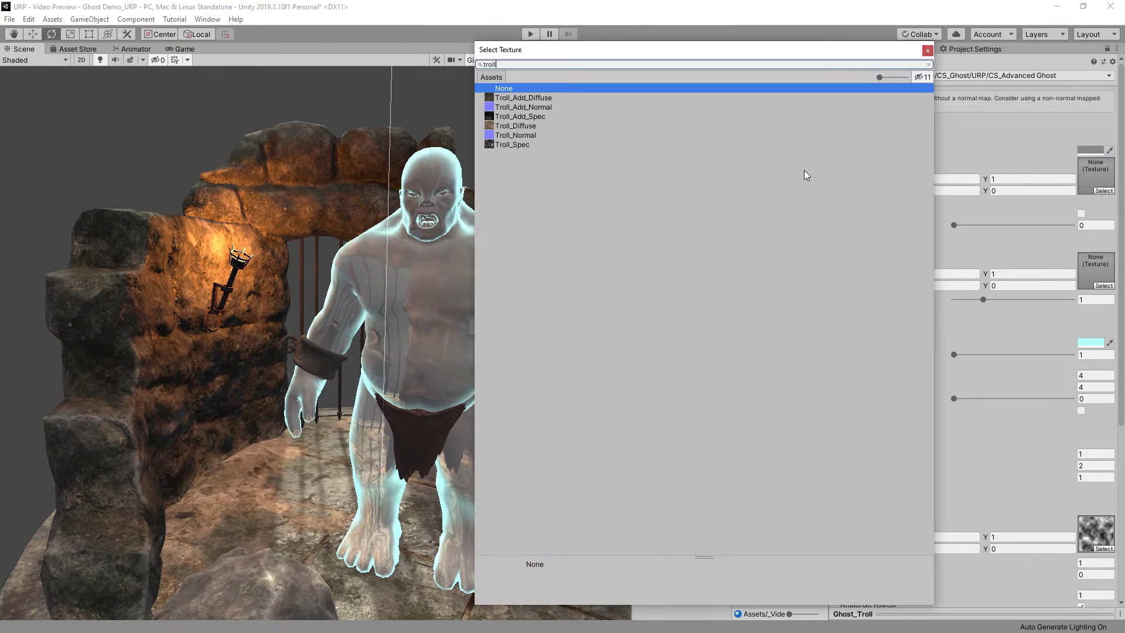
pyautogui.press('Down')
pyautogui.press('Down')
pyautogui.press('Down')
pyautogui.press('Down')
pyautogui.press('Return')
# Set the material's main color to white and inspect the troll's body from the side.
pyautogui.click(1089, 151)
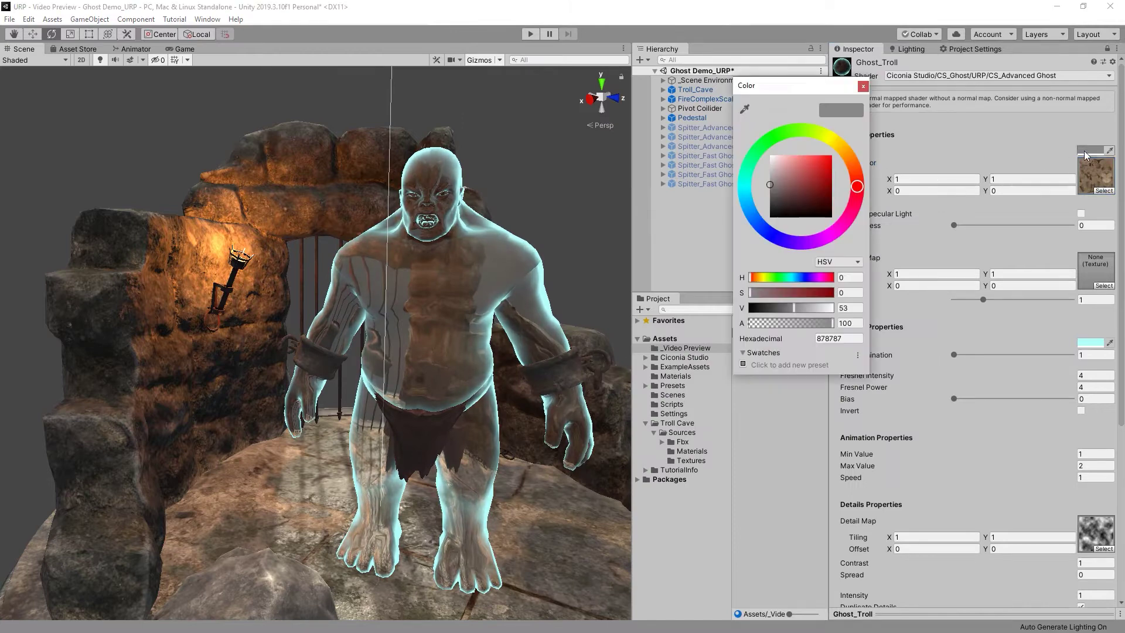
pyautogui.moveTo(770, 183); pyautogui.dragTo(758, 133)
pyautogui.keyDown('alt'); pyautogui.moveTo(574, 201); pyautogui.dragTo(319, 237); pyautogui.keyUp('alt')
pyautogui.keyDown('alt'); pyautogui.moveTo(320, 237); pyautogui.dragTo(394, 402, button='right'); pyautogui.keyUp('alt')
pyautogui.keyDown('alt'); pyautogui.moveTo(394, 401); pyautogui.dragTo(574, 351); pyautogui.keyUp('alt')
pyautogui.keyDown('alt'); pyautogui.moveTo(404, 363); pyautogui.dragTo(431, 415, button='right'); pyautogui.keyUp('alt')
pyautogui.keyDown('alt'); pyautogui.moveTo(431, 416); pyautogui.dragTo(584, 414); pyautogui.keyUp('alt')
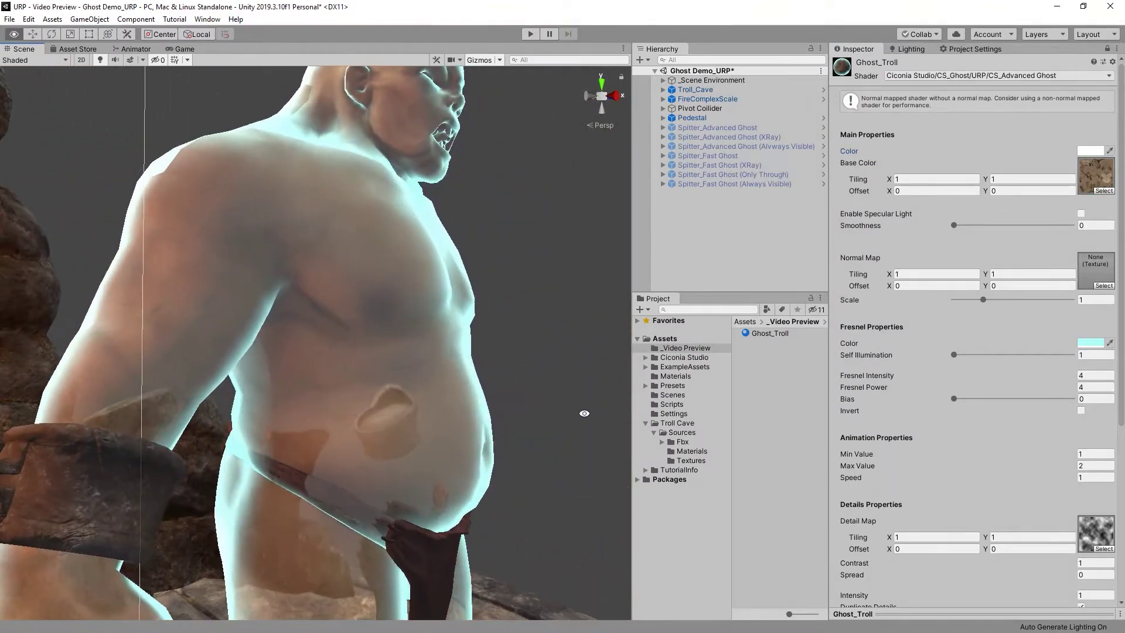
# Assign the Troll_Normal texture as the material's normal map, with its scale at 1.
pyautogui.click(1091, 175)
pyautogui.moveTo(772, 370); pyautogui.dragTo(1096, 246)
pyautogui.keyDown('alt'); pyautogui.moveTo(463, 319); pyautogui.dragTo(412, 318); pyautogui.keyUp('alt')
pyautogui.moveTo(983, 276)
pyautogui.mouseDown()
pyautogui.moveTo(1003, 275)
pyautogui.moveTo(923, 272)
pyautogui.moveTo(994, 276)
pyautogui.mouseUp()
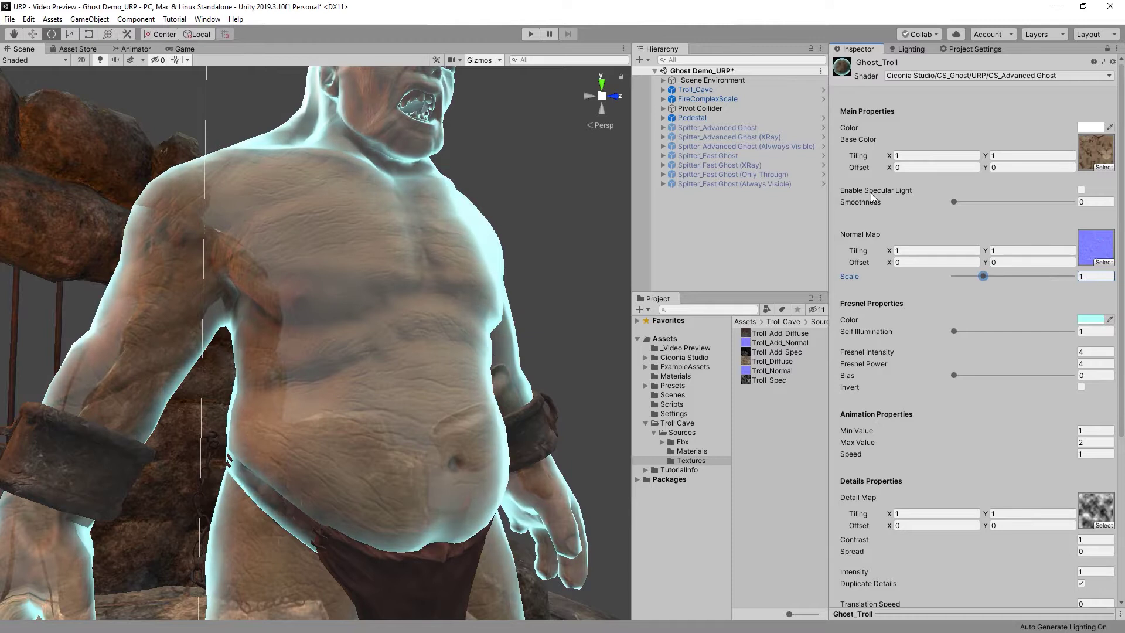
# Enable specular light on the ghost material and set Smoothness to 0.85.
pyautogui.click(1081, 190)
pyautogui.moveTo(974, 203); pyautogui.dragTo(1059, 202)
pyautogui.keyDown('alt'); pyautogui.moveTo(310, 236); pyautogui.dragTo(217, 287); pyautogui.keyUp('alt')
pyautogui.moveTo(1059, 202); pyautogui.dragTo(1057, 201)
pyautogui.moveTo(1090, 202); pyautogui.dragTo(1111, 202)
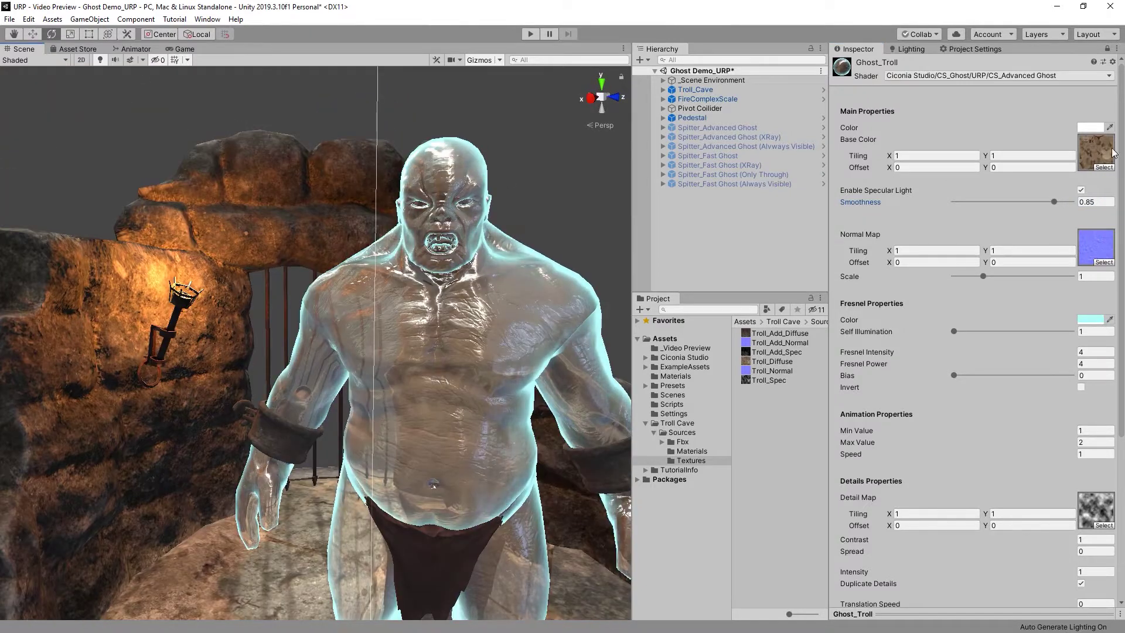
# Try out the material's Opacity in the transparency properties and leave it at 1.
pyautogui.moveTo(1121, 143); pyautogui.dragTo(1122, 307)
pyautogui.click(1071, 528)
pyautogui.scroll(4, 351, 404)
pyautogui.keyDown('alt'); pyautogui.moveTo(404, 390); pyautogui.dragTo(371, 394); pyautogui.keyUp('alt')
pyautogui.moveTo(1071, 528); pyautogui.dragTo(1112, 531)
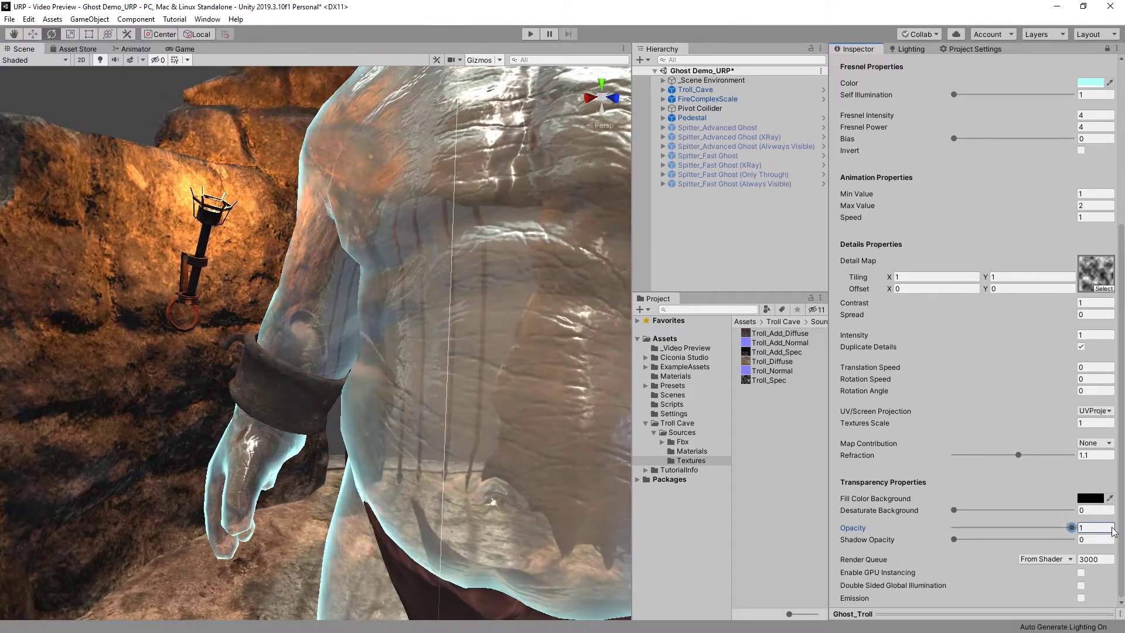
# Set the material's main color to black and the normal map scale to 0.
pyautogui.scroll(5, 1059, 249)
pyautogui.click(1089, 101)
pyautogui.moveTo(774, 175); pyautogui.dragTo(765, 224)
pyautogui.click(863, 86)
pyautogui.keyDown('alt'); pyautogui.moveTo(567, 320); pyautogui.dragTo(522, 314); pyautogui.keyUp('alt')
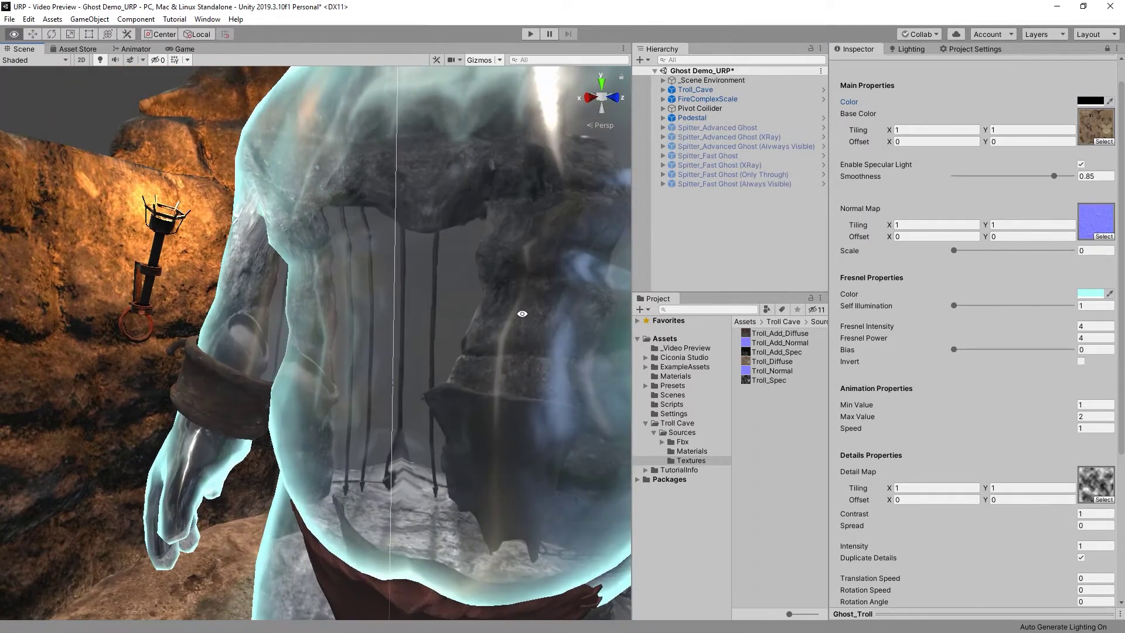
# Set Desaturate Background in the transparency properties to 1.
pyautogui.scroll(-6, 982, 498)
pyautogui.moveTo(895, 515); pyautogui.dragTo(1017, 508)
pyautogui.moveTo(944, 509); pyautogui.dragTo(1083, 508)
# Set the Fill Color Background to red and test it by varying the Opacity.
pyautogui.click(1090, 498)
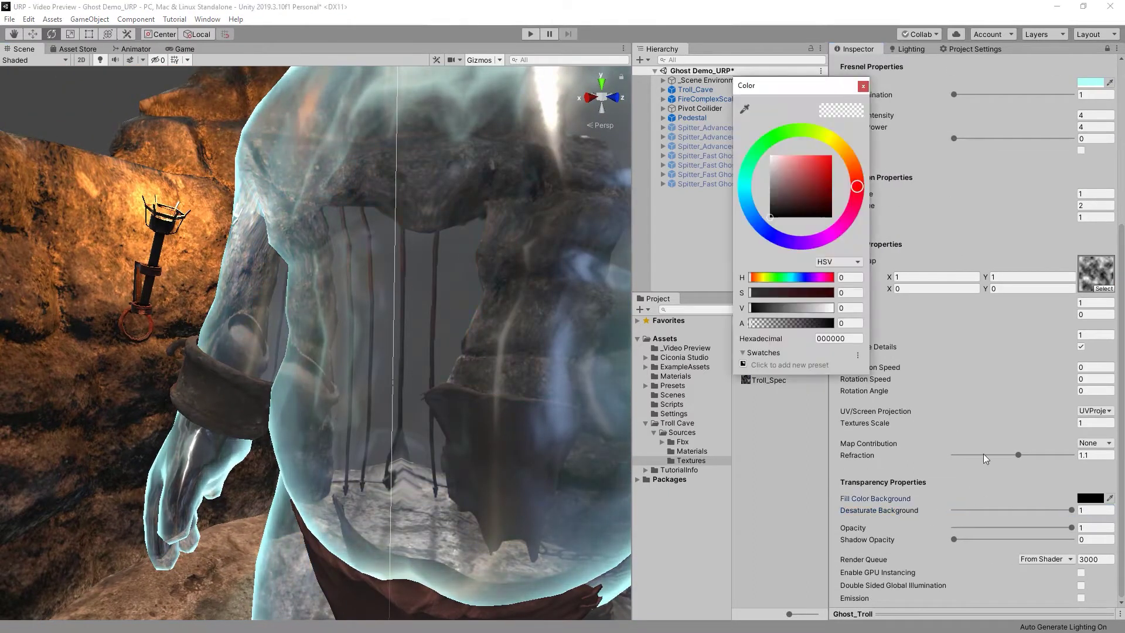
pyautogui.moveTo(793, 212); pyautogui.dragTo(832, 155)
pyautogui.click(863, 86)
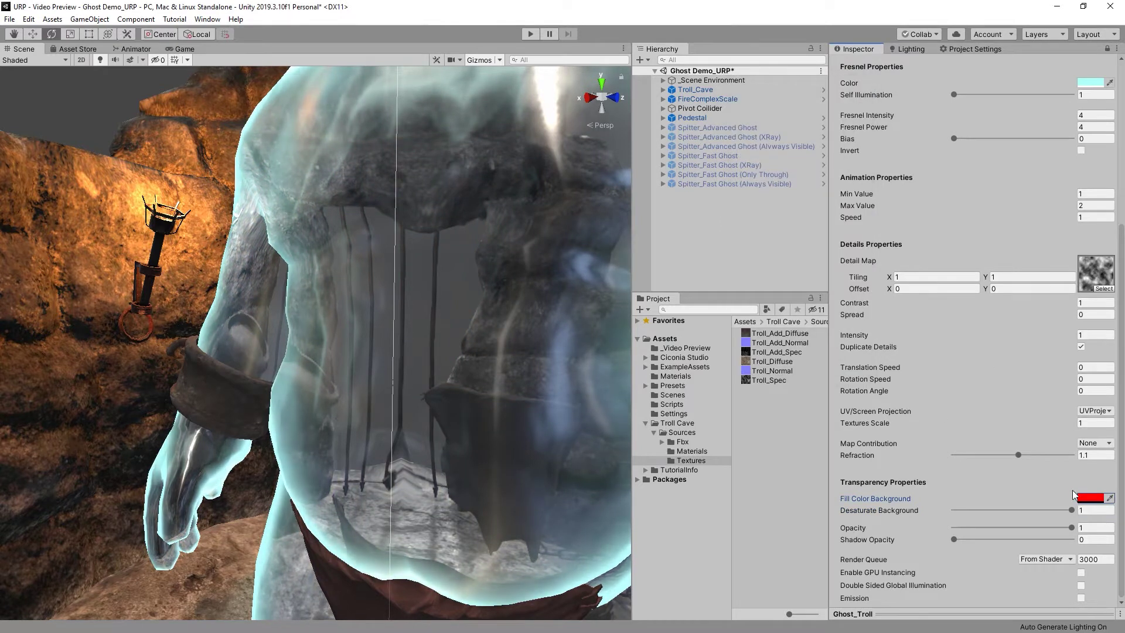
pyautogui.moveTo(1073, 525)
pyautogui.mouseDown()
pyautogui.moveTo(954, 527)
pyautogui.moveTo(1076, 528)
pyautogui.mouseUp()
pyautogui.scroll(2, 395, 369)
pyautogui.scroll(-5, 395, 368)
# Set the Fill Color Background to black and Desaturate Background to 0.513.
pyautogui.click(1090, 499)
pyautogui.moveTo(794, 202); pyautogui.dragTo(768, 219)
pyautogui.click(863, 87)
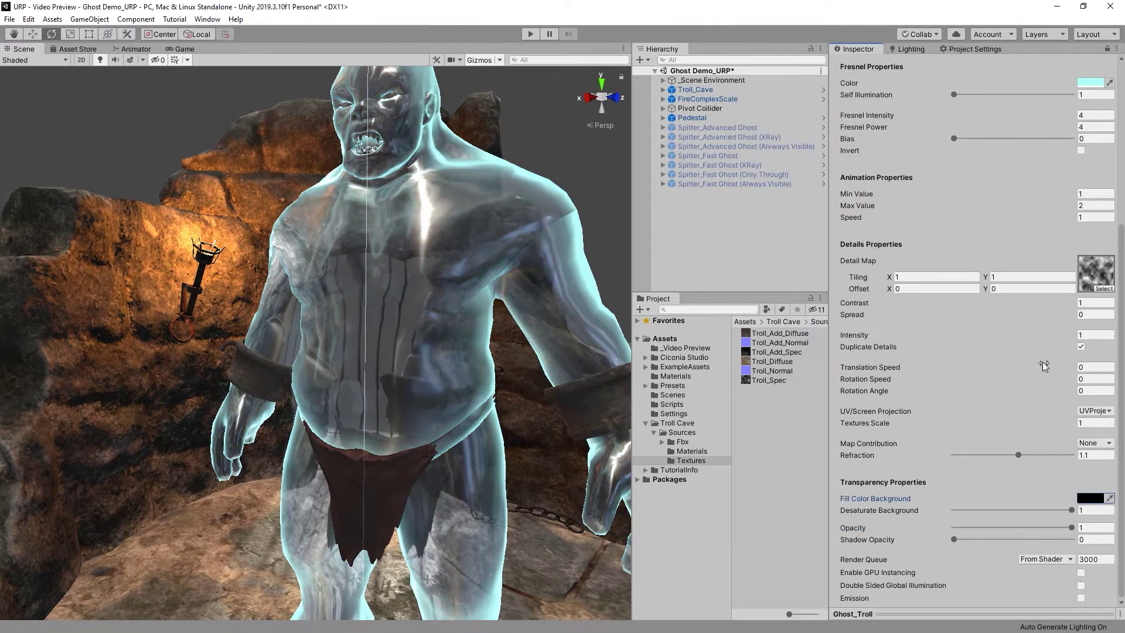
pyautogui.moveTo(1071, 510); pyautogui.dragTo(1014, 510)
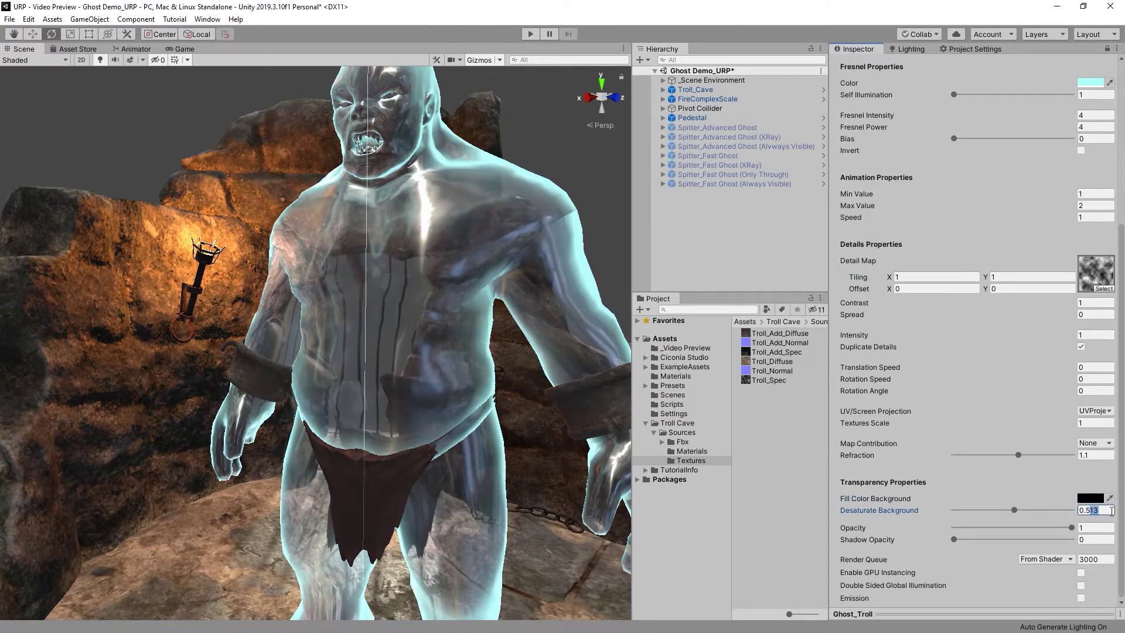
# Lighten the material's main color to grey and set the normal map scale to 0.3.
pyautogui.scroll(10, 937, 322)
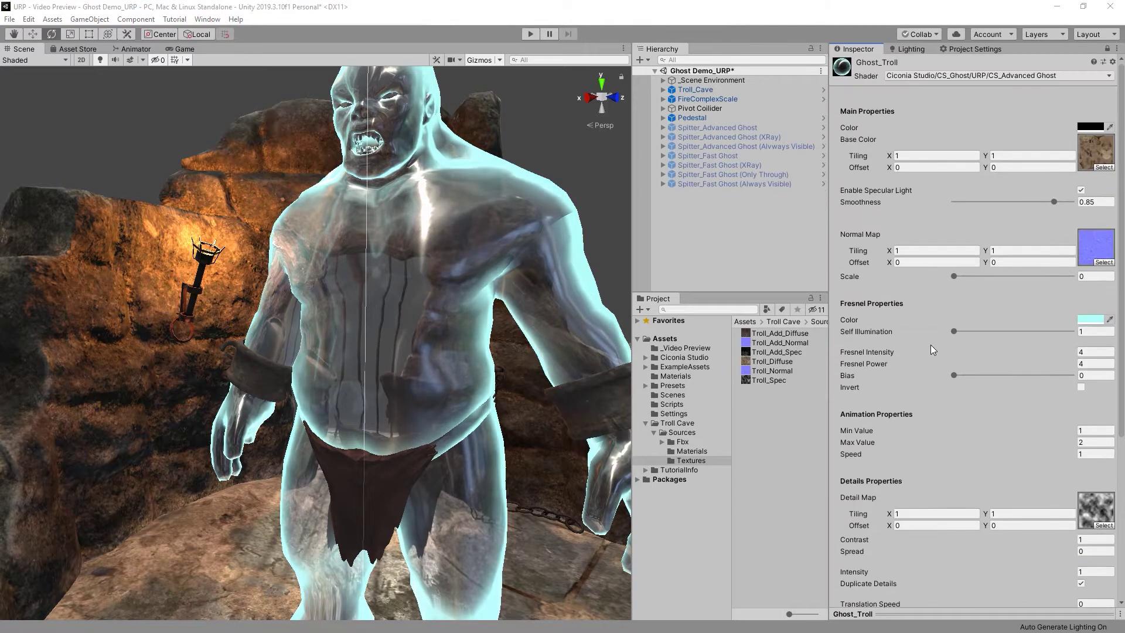
pyautogui.click(1090, 126)
pyautogui.keyDown('alt'); pyautogui.moveTo(394, 336); pyautogui.dragTo(493, 337); pyautogui.keyUp('alt')
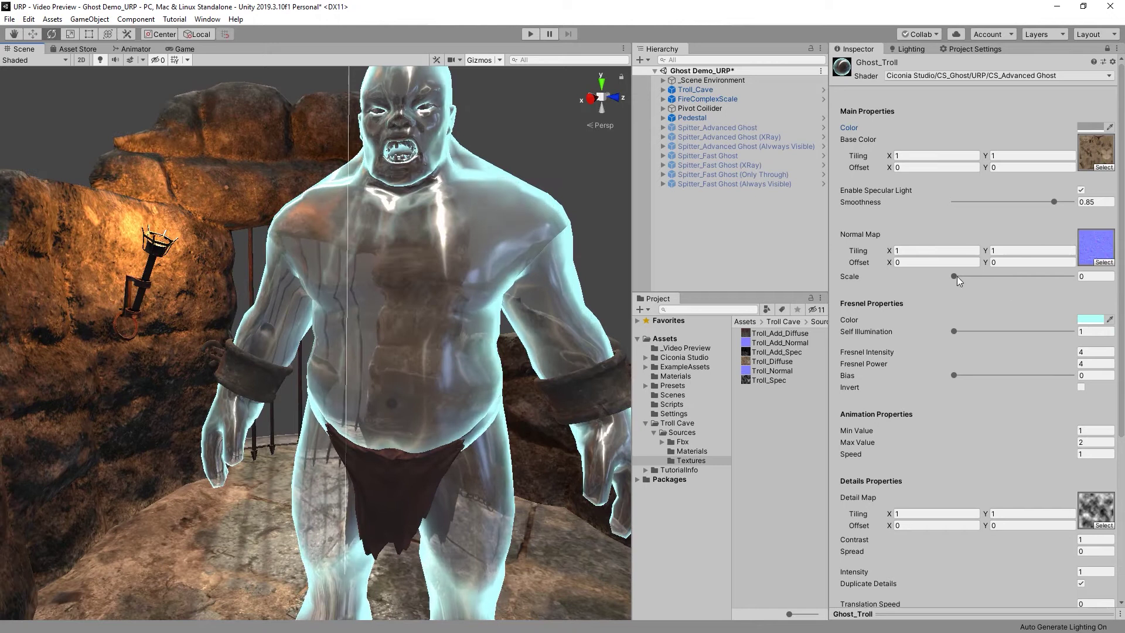
pyautogui.moveTo(956, 276); pyautogui.dragTo(970, 276)
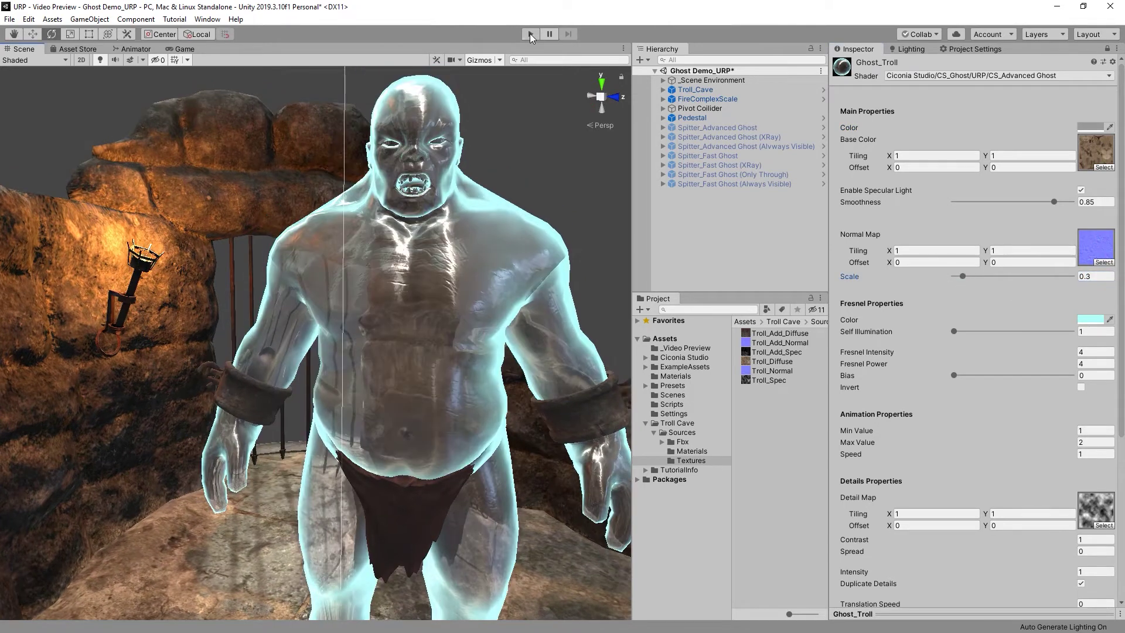
# Run the scene in play mode, pause it during the troll's roar and view the pose from the side.
pyautogui.click(529, 34)
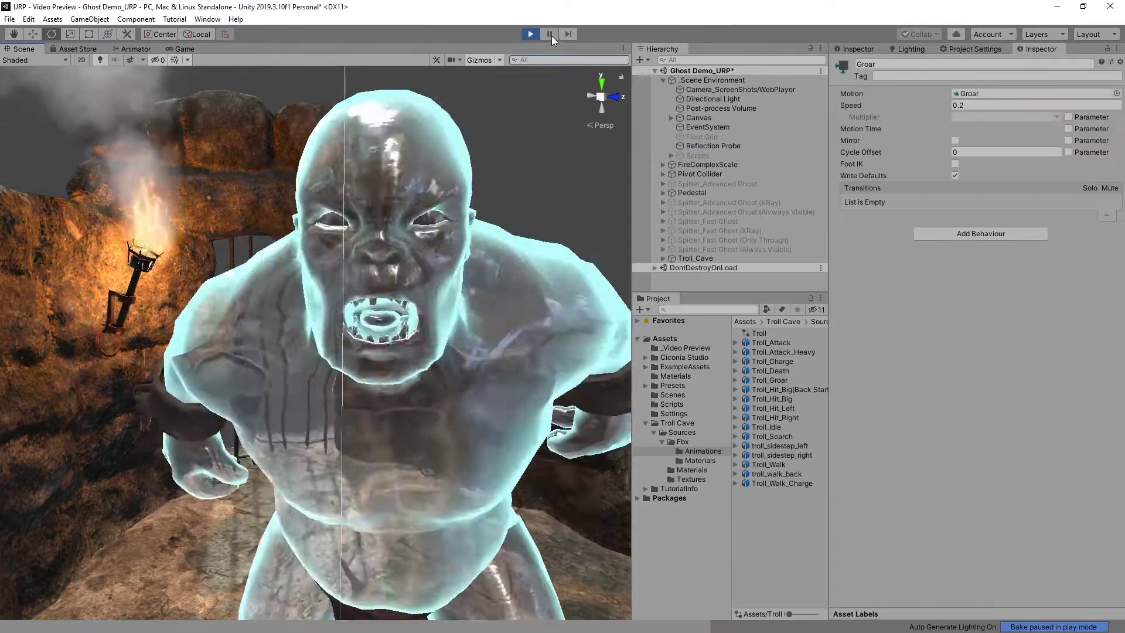
pyautogui.click(551, 36)
pyautogui.keyDown('alt'); pyautogui.moveTo(503, 293); pyautogui.dragTo(446, 316, button='right'); pyautogui.keyUp('alt')
pyautogui.keyDown('alt'); pyautogui.moveTo(445, 316); pyautogui.dragTo(352, 328); pyautogui.keyUp('alt')
pyautogui.keyDown('alt'); pyautogui.moveTo(351, 328); pyautogui.dragTo(436, 333, button='right'); pyautogui.keyUp('alt')
# Select the Ghost_Troll material and set its Fresnel color to white.
pyautogui.click(435, 333)
pyautogui.click(982, 287)
pyautogui.click(770, 333)
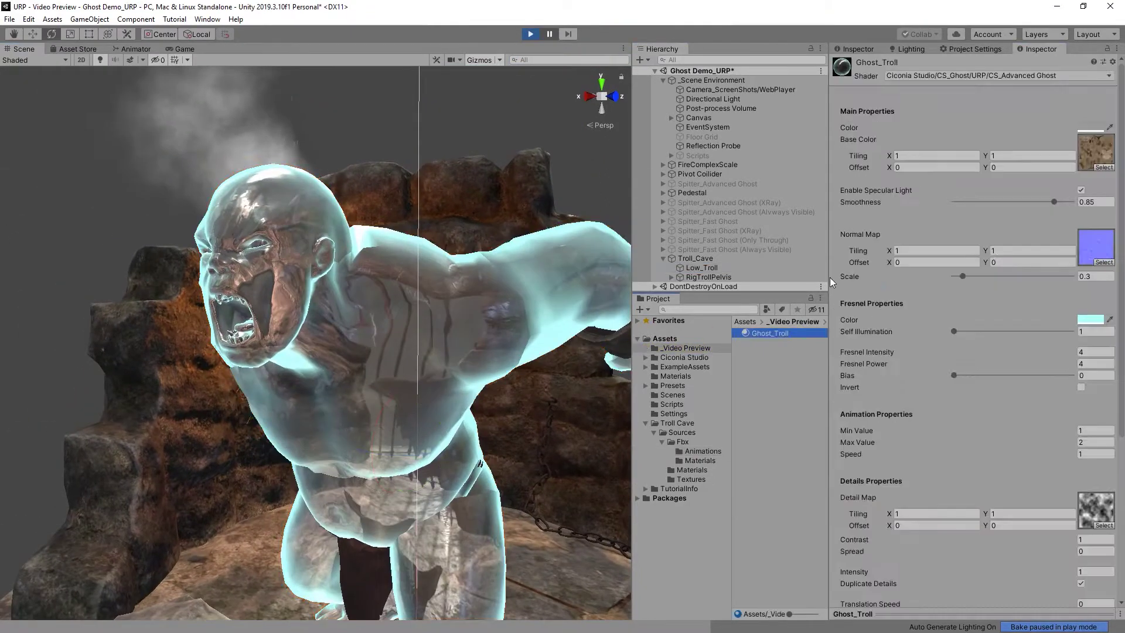
pyautogui.click(867, 52)
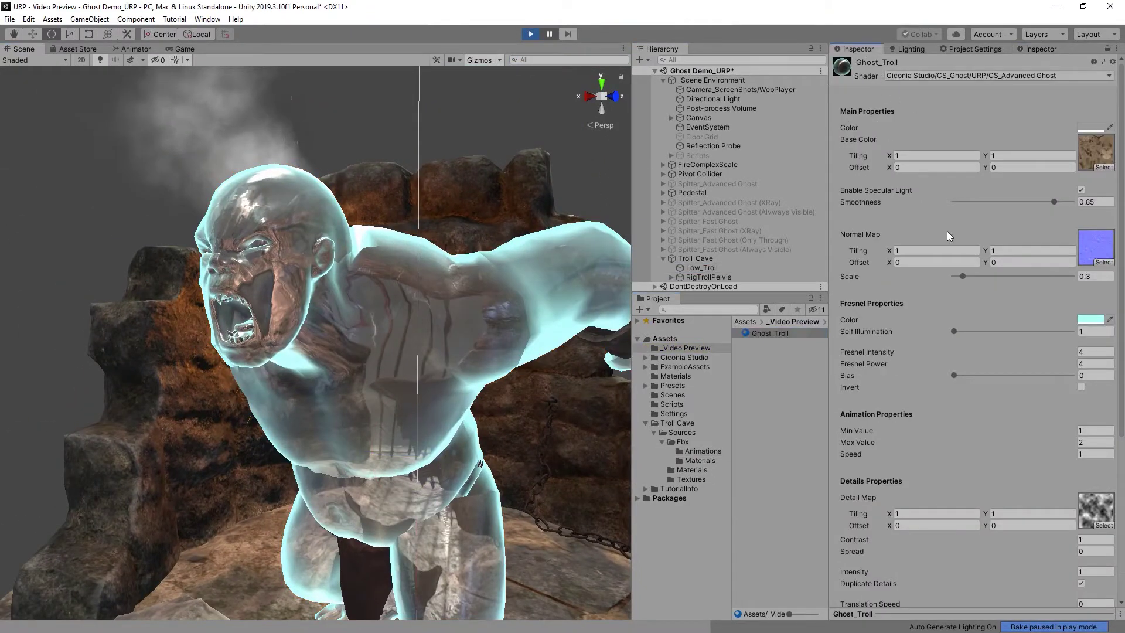
pyautogui.click(1089, 320)
pyautogui.moveTo(791, 158); pyautogui.dragTo(740, 146)
pyautogui.click(864, 85)
# Set the material's Fresnel Intensity to 1.01 and its Refraction to 1.
pyautogui.moveTo(881, 352); pyautogui.dragTo(851, 354)
pyautogui.scroll(-6, 1004, 356)
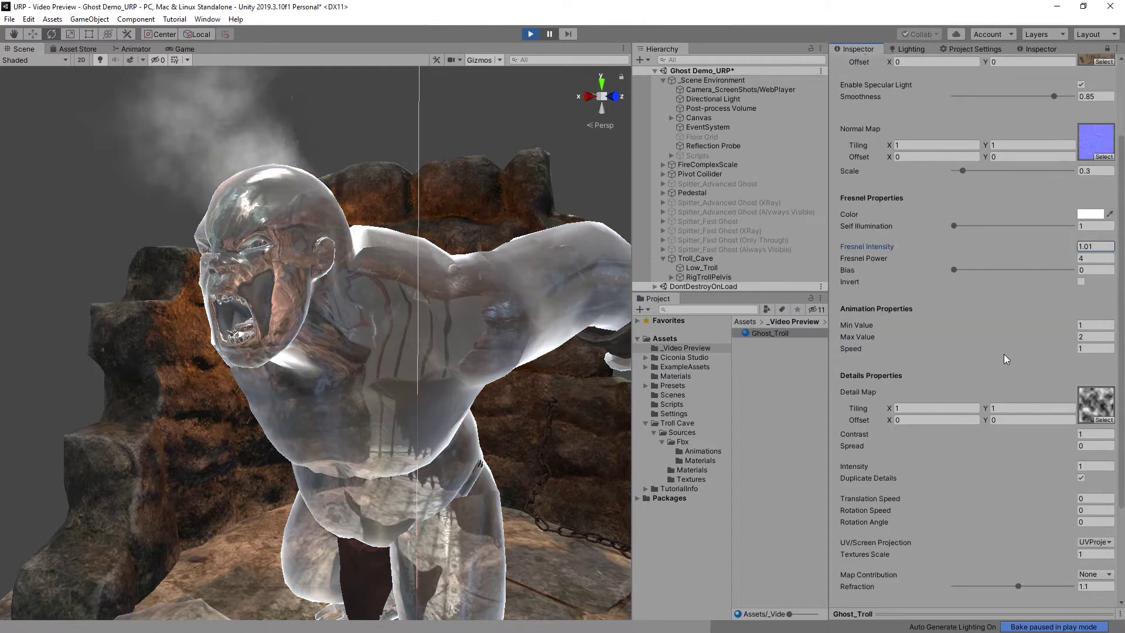
pyautogui.moveTo(1019, 480)
pyautogui.mouseDown()
pyautogui.moveTo(1002, 480)
pyautogui.moveTo(1053, 481)
pyautogui.moveTo(1013, 482)
pyautogui.mouseUp()
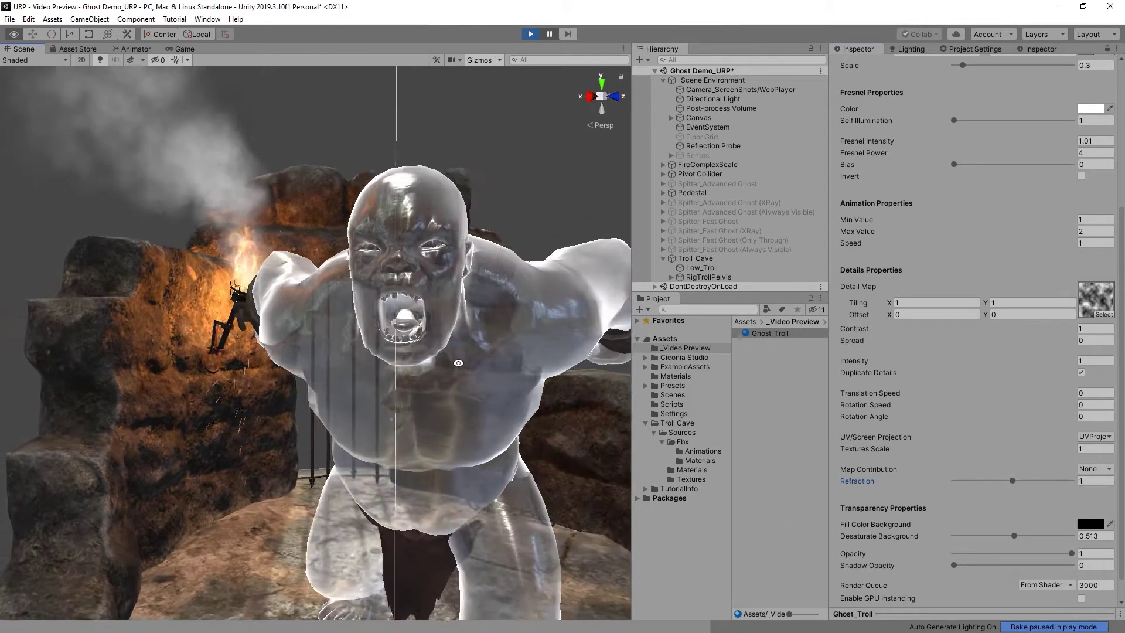
# Try a Fresnel Self Illumination of 4.67 on the troll, and set it back to 1.
pyautogui.scroll(6, 943, 332)
pyautogui.moveTo(943, 332); pyautogui.dragTo(990, 343)
pyautogui.scroll(-3, 410, 275)
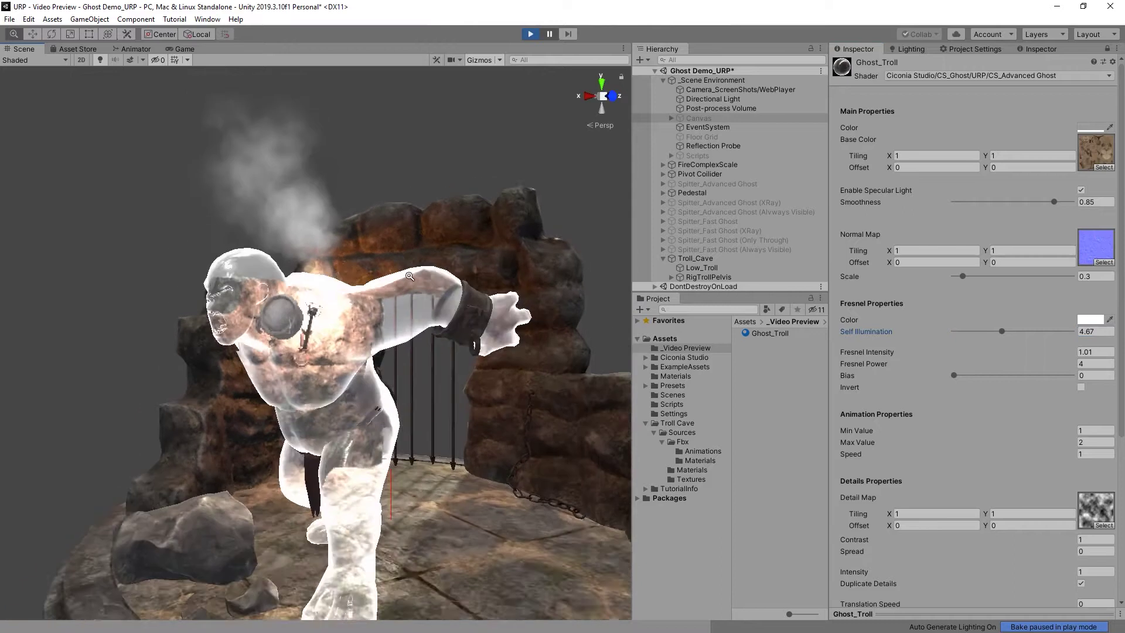
pyautogui.keyDown('alt'); pyautogui.moveTo(409, 276); pyautogui.dragTo(384, 277, button='right'); pyautogui.keyUp('alt')
pyautogui.keyDown('alt'); pyautogui.moveTo(384, 276); pyautogui.dragTo(593, 282); pyautogui.keyUp('alt')
pyautogui.moveTo(1000, 332); pyautogui.dragTo(950, 333)
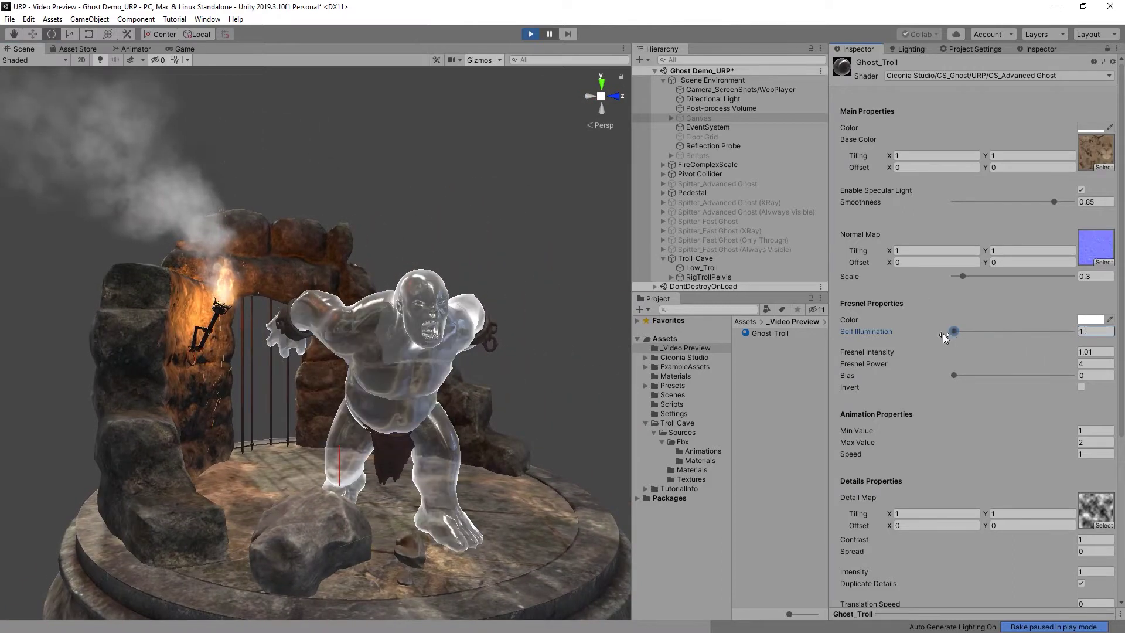
# Set the Ghost_Troll material's Fresnel Intensity to 4 and Fresnel Power to 2, trying a Bias of 0.243 and returning it to 0.
pyautogui.write('4')
pyautogui.moveTo(1046, 363); pyautogui.dragTo(269, 350)
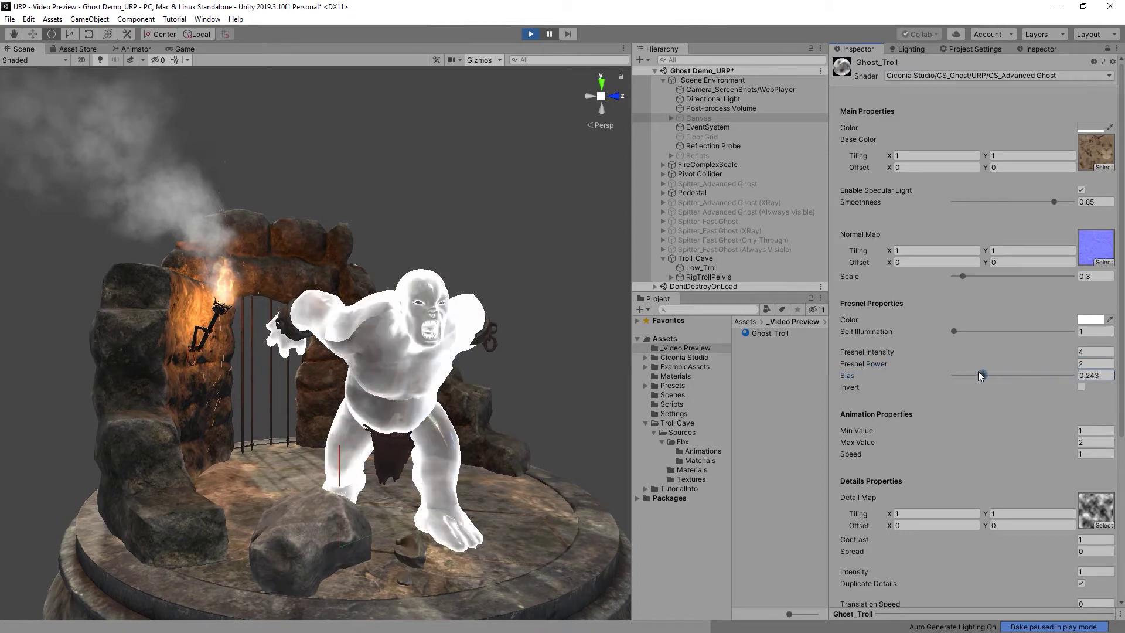
pyautogui.keyDown('alt'); pyautogui.moveTo(400, 358); pyautogui.dragTo(516, 469, button='right'); pyautogui.keyUp('alt')
pyautogui.keyDown('alt'); pyautogui.moveTo(516, 469); pyautogui.dragTo(436, 481); pyautogui.keyUp('alt')
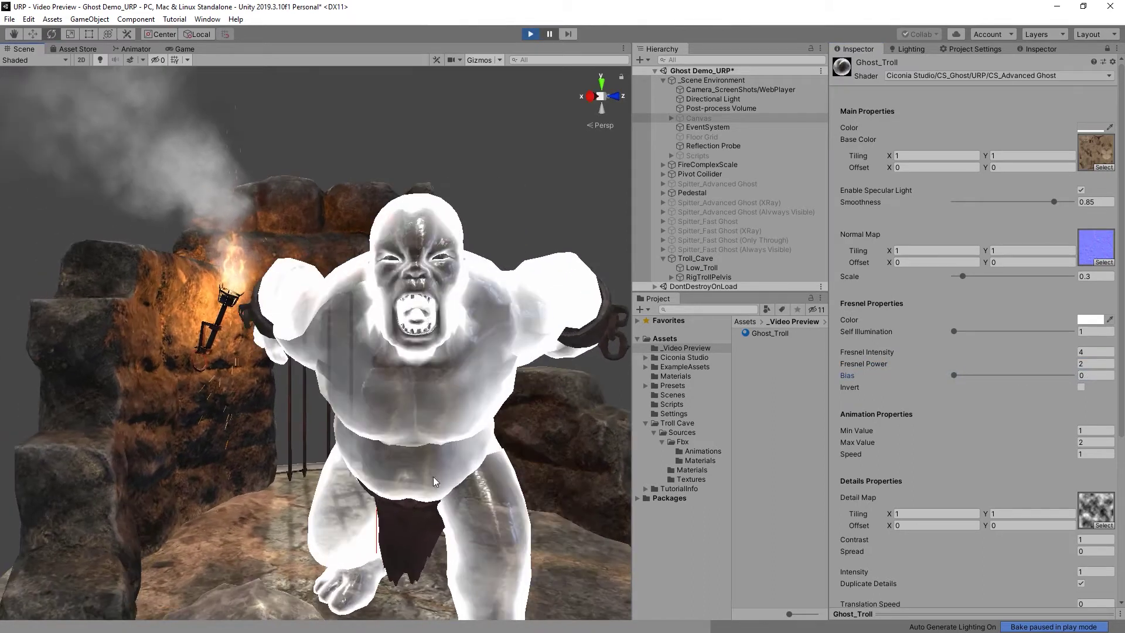
# Invert the Ghost_Troll Fresnel effect, with a Fresnel Power of 0.5 and a Fresnel Intensity of 2.1.
pyautogui.click(1078, 388)
pyautogui.keyDown('alt'); pyautogui.moveTo(608, 410); pyautogui.dragTo(605, 401); pyautogui.keyUp('alt')
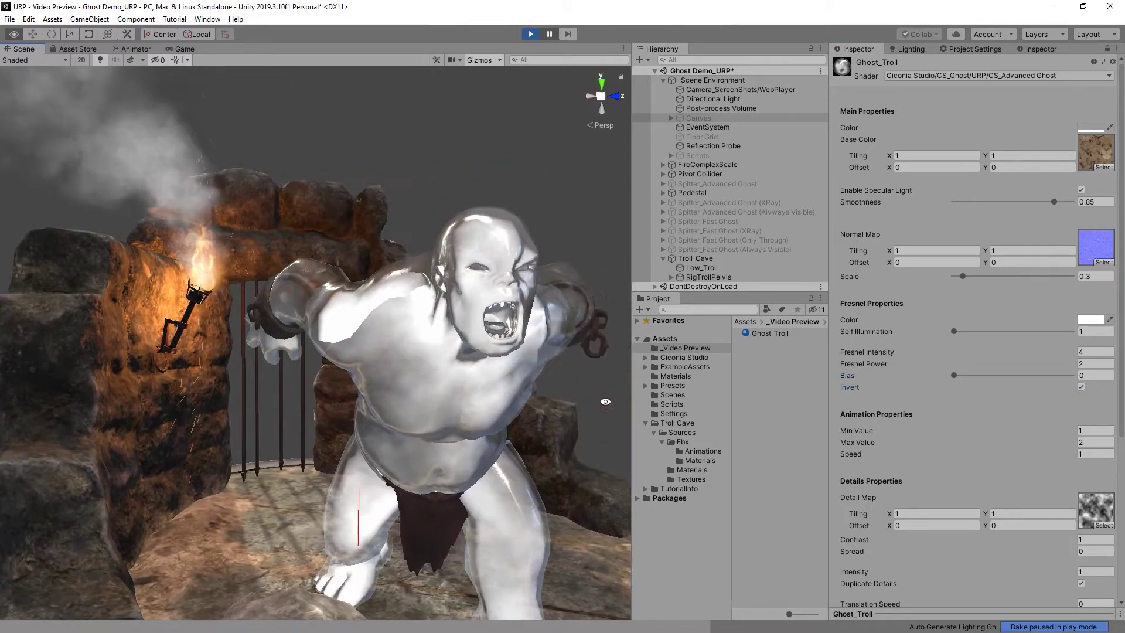
pyautogui.moveTo(1061, 366); pyautogui.dragTo(1016, 351)
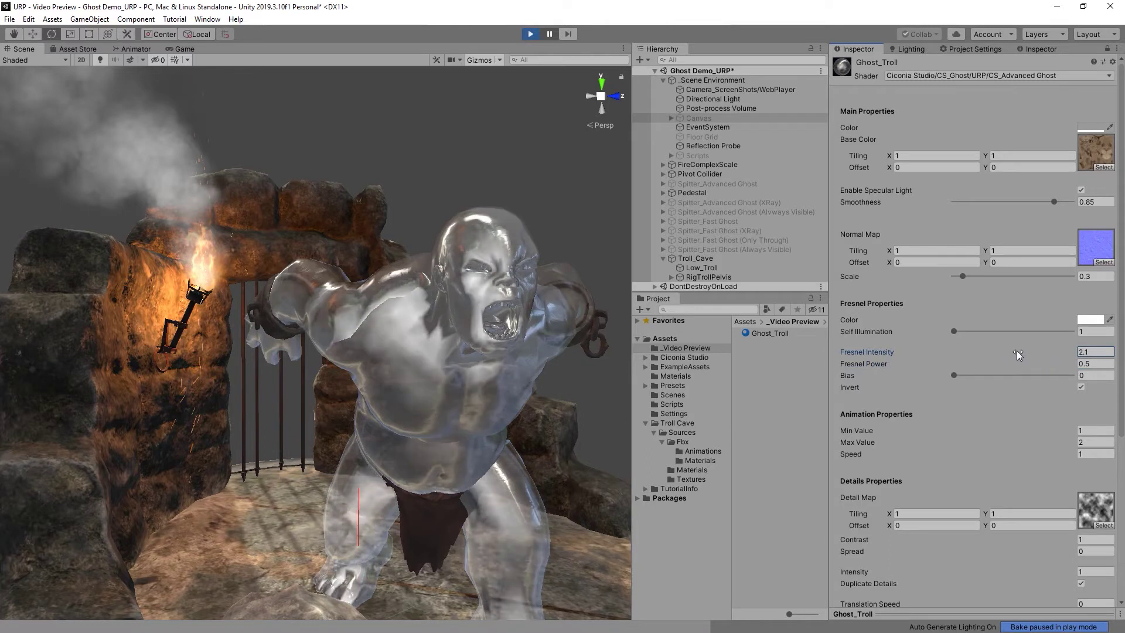
# Disable the Ghost_Troll material's specular light and stop play mode.
pyautogui.click(1080, 190)
pyautogui.keyDown('alt'); pyautogui.moveTo(596, 388); pyautogui.dragTo(473, 360); pyautogui.keyUp('alt')
pyautogui.click(530, 34)
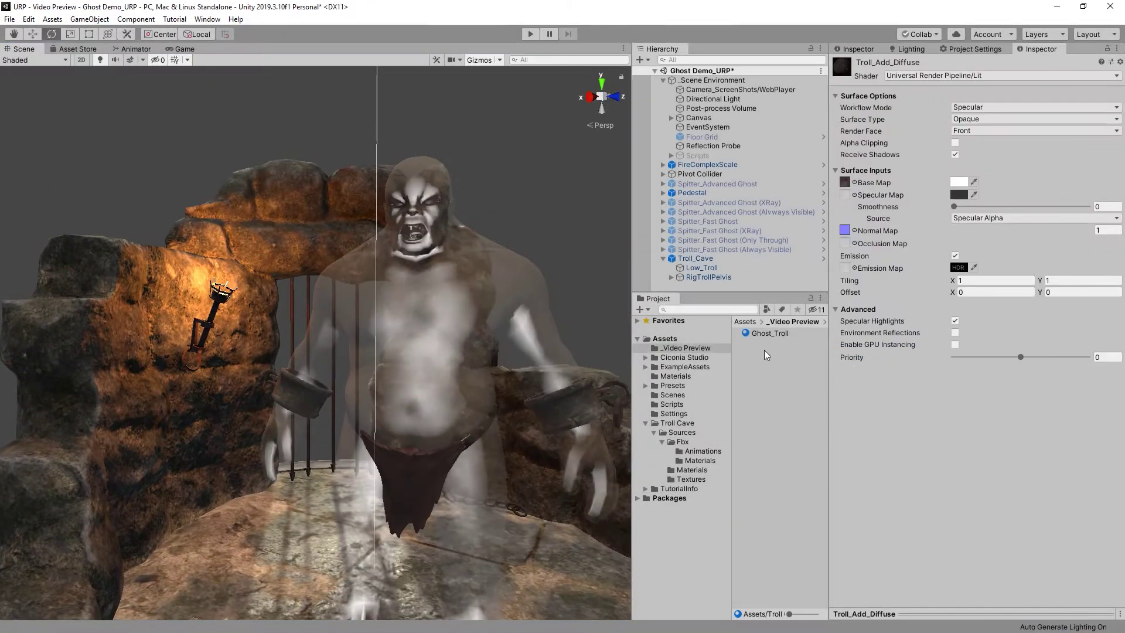
# Duplicate the Ghost_Troll material as "Ghost_Troll Add" and assign it to the troll's loincloth and shackles.
pyautogui.click(764, 333)
pyautogui.hotkey('ctrl', 'd')
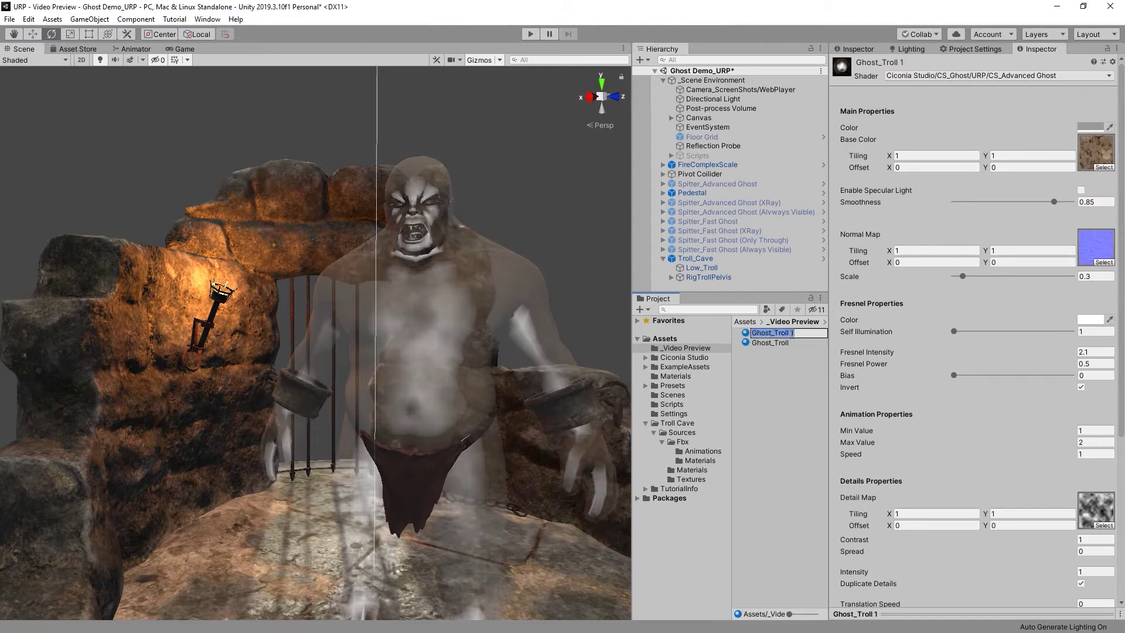
pyautogui.write('Add')
pyautogui.press('Return')
pyautogui.moveTo(769, 334); pyautogui.dragTo(430, 490)
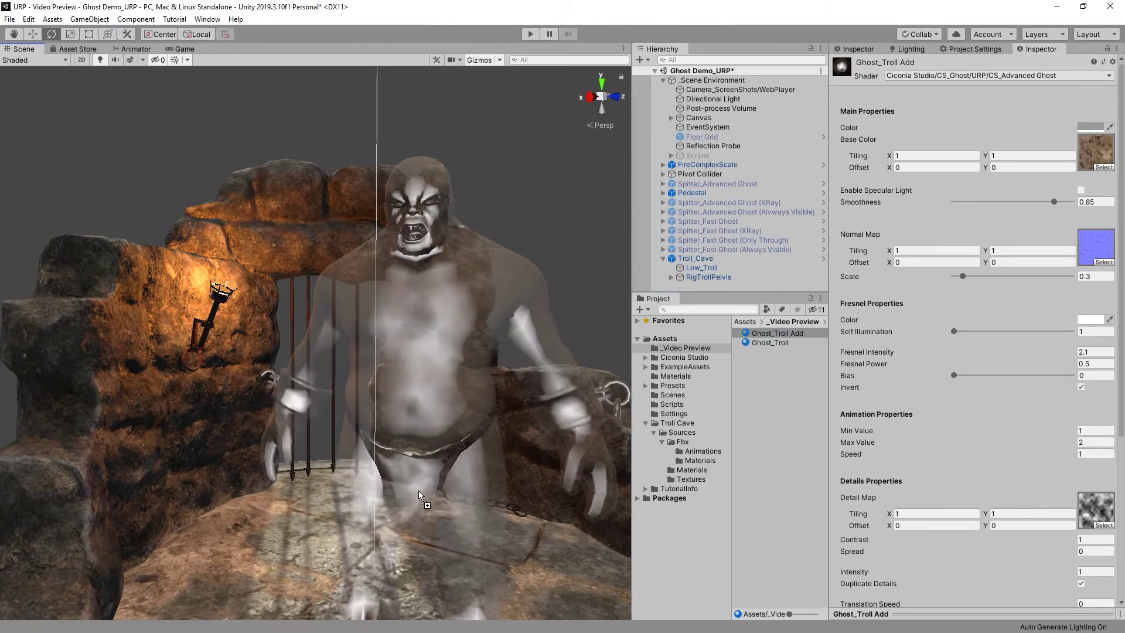
# Turn off Invert on Ghost_Troll Add and set its Fresnel Intensity to 4 and Fresnel Power to 4.
pyautogui.click(1082, 386)
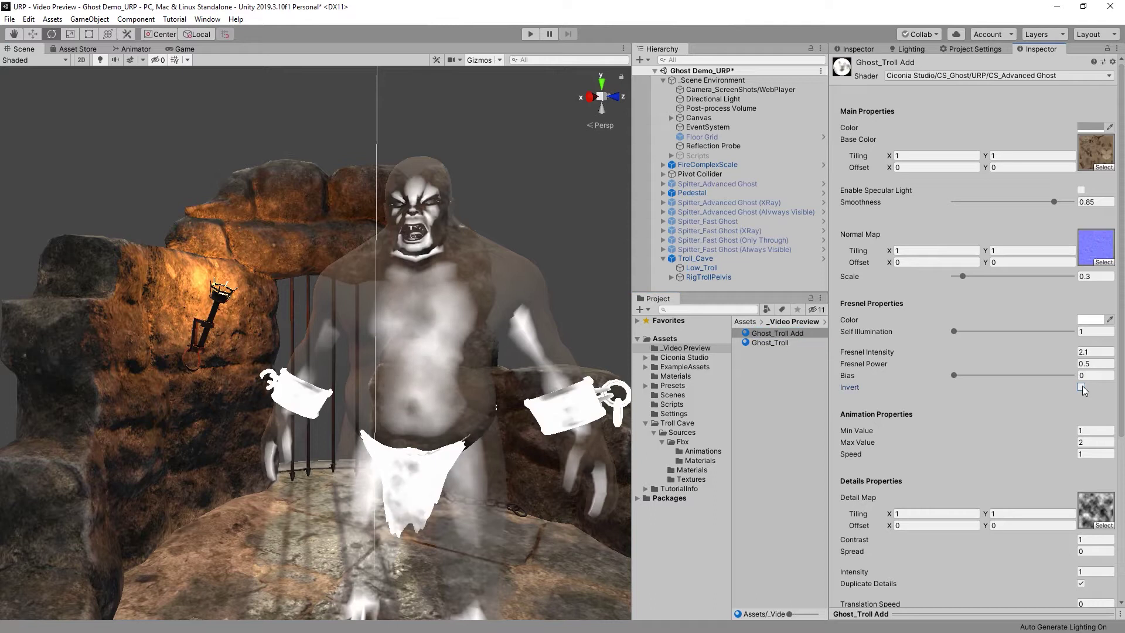
pyautogui.click(1057, 354)
pyautogui.write('4')
pyautogui.click(1053, 365)
pyautogui.write('4')
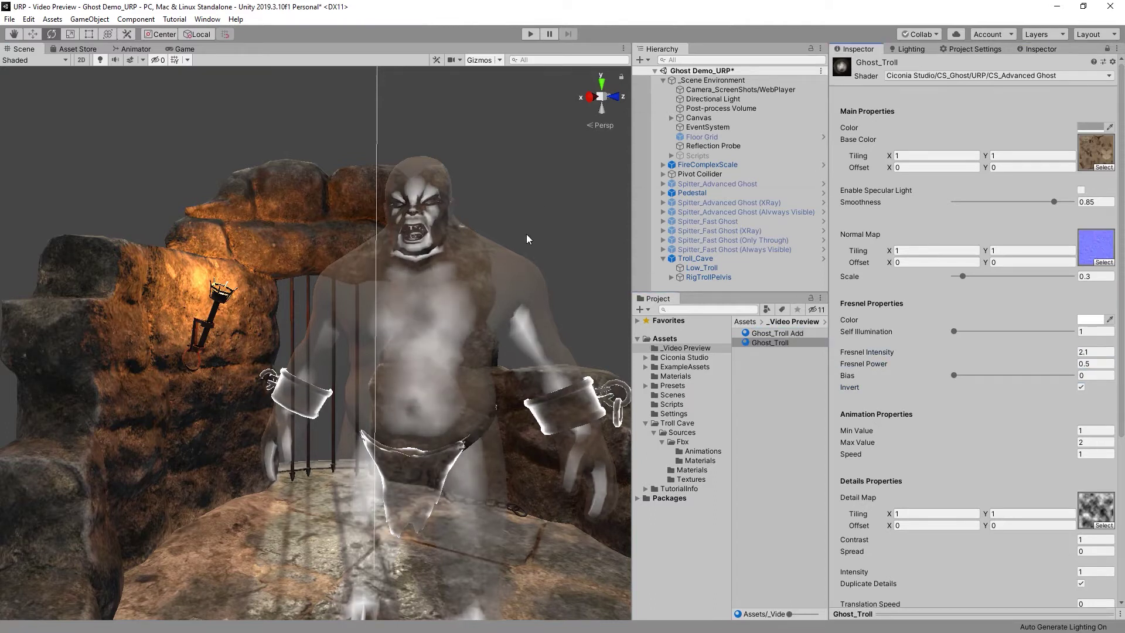
# Set the main Color of the Ghost_Troll material to black and inspect the troll up close.
pyautogui.scroll(4, 528, 230)
pyautogui.keyDown('alt'); pyautogui.moveTo(528, 231); pyautogui.dragTo(517, 248); pyautogui.keyUp('alt')
pyautogui.click(1087, 128)
pyautogui.moveTo(784, 196); pyautogui.dragTo(735, 262)
pyautogui.keyDown('alt'); pyautogui.moveTo(492, 312); pyautogui.dragTo(502, 347); pyautogui.keyUp('alt')
pyautogui.scroll(2, 479, 384)
pyautogui.keyDown('alt'); pyautogui.moveTo(479, 384); pyautogui.dragTo(541, 288); pyautogui.keyUp('alt')
pyautogui.scroll(-5, 542, 288)
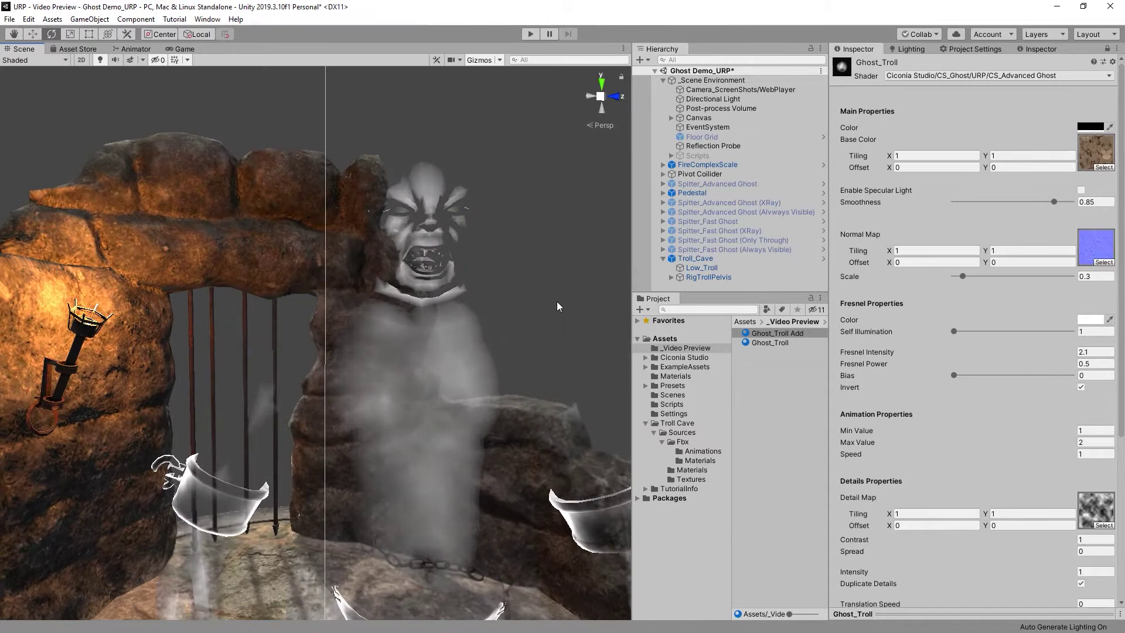
# Turn off Invert on Ghost_Troll, set Fresnel Intensity to 4, and try a Fresnel Power of 4 before settling on 2.
pyautogui.click(1081, 388)
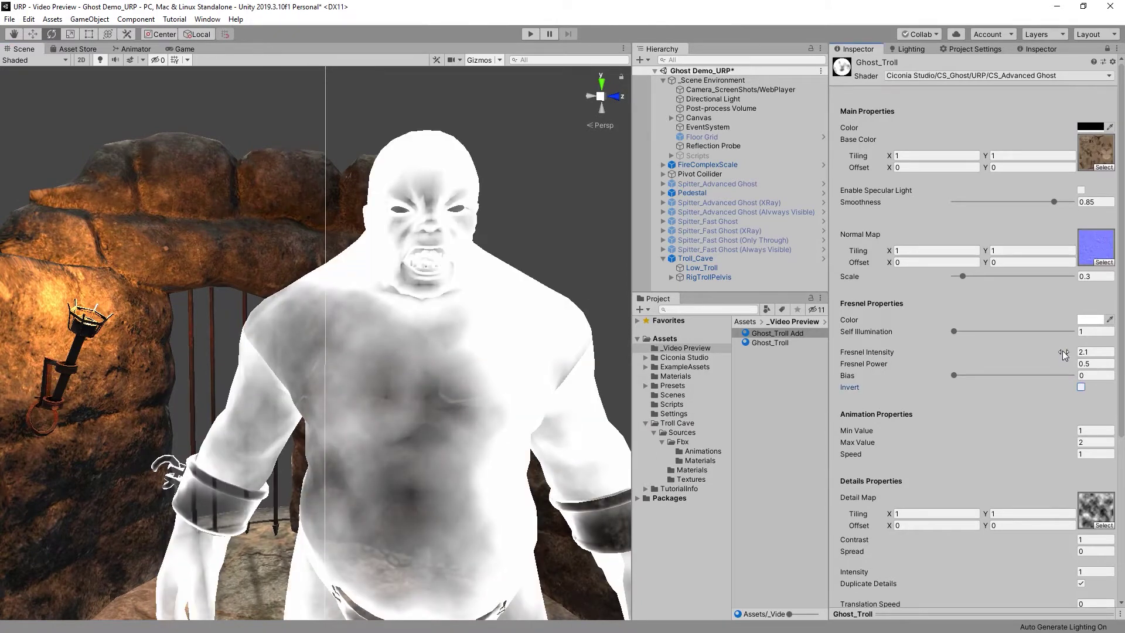
pyautogui.moveTo(874, 363); pyautogui.dragTo(926, 364)
pyautogui.click(1095, 352)
pyautogui.write('4')
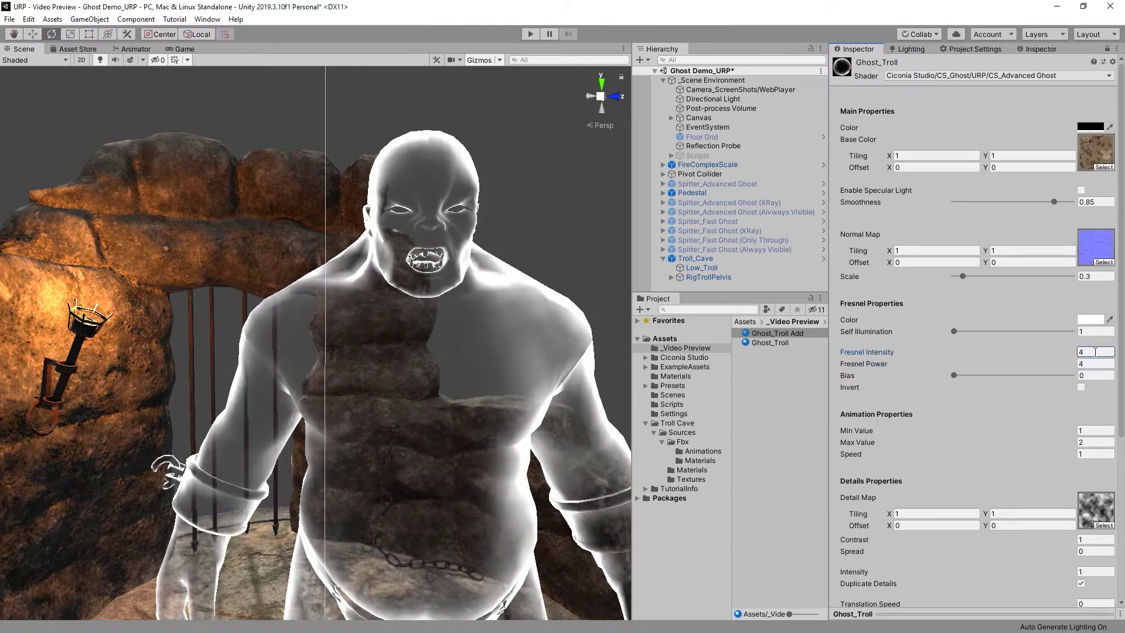
pyautogui.press('Tab')
pyautogui.write('2')
pyautogui.keyDown('alt'); pyautogui.moveTo(545, 389); pyautogui.dragTo(499, 340); pyautogui.keyUp('alt')
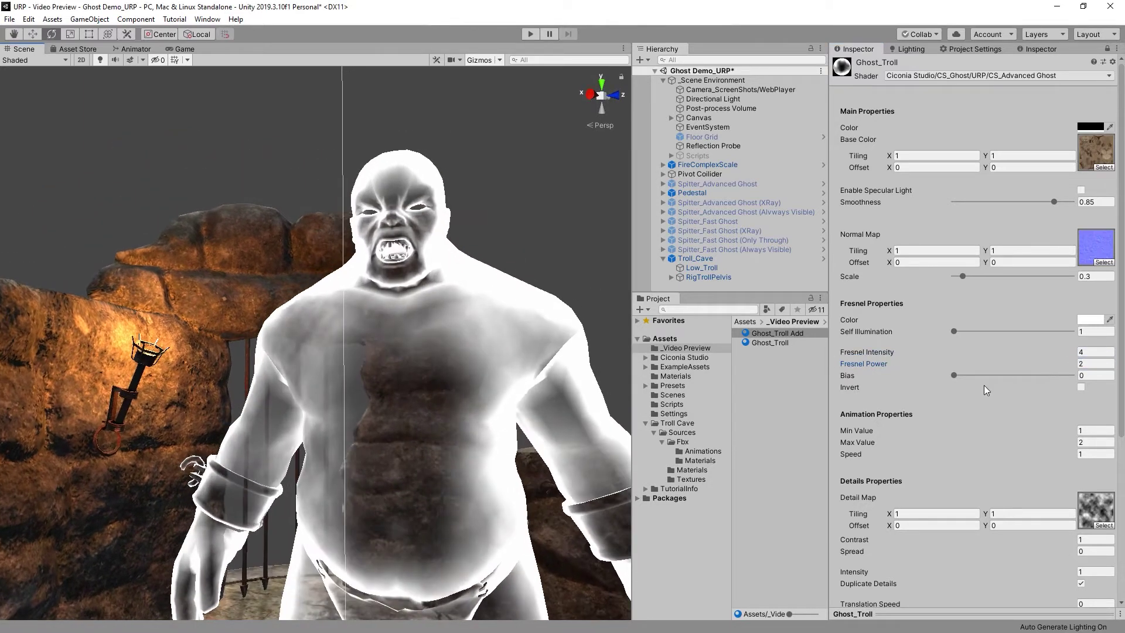
# Set the Ghost_Troll animation properties to Min Value 0.5, Max Value 0.7 and Speed 3.
pyautogui.scroll(-3, 983, 385)
pyautogui.moveTo(1088, 325); pyautogui.dragTo(1053, 325)
pyautogui.write('0.5')
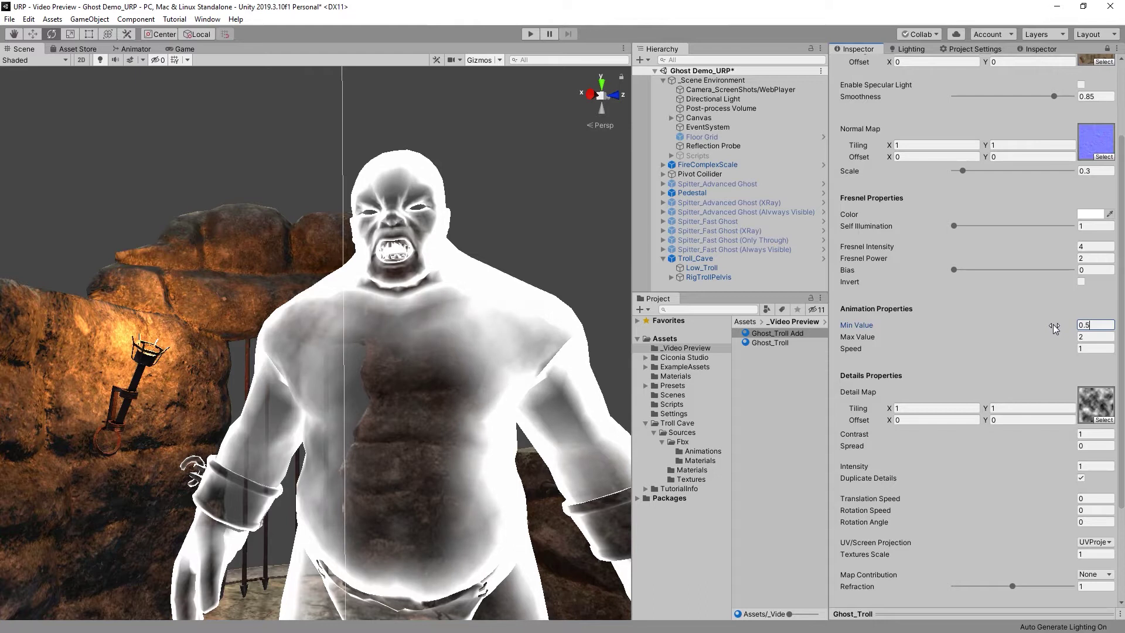
pyautogui.click(1067, 349)
pyautogui.write('3')
pyautogui.keyDown('alt'); pyautogui.moveTo(427, 359); pyautogui.dragTo(393, 371); pyautogui.keyUp('alt')
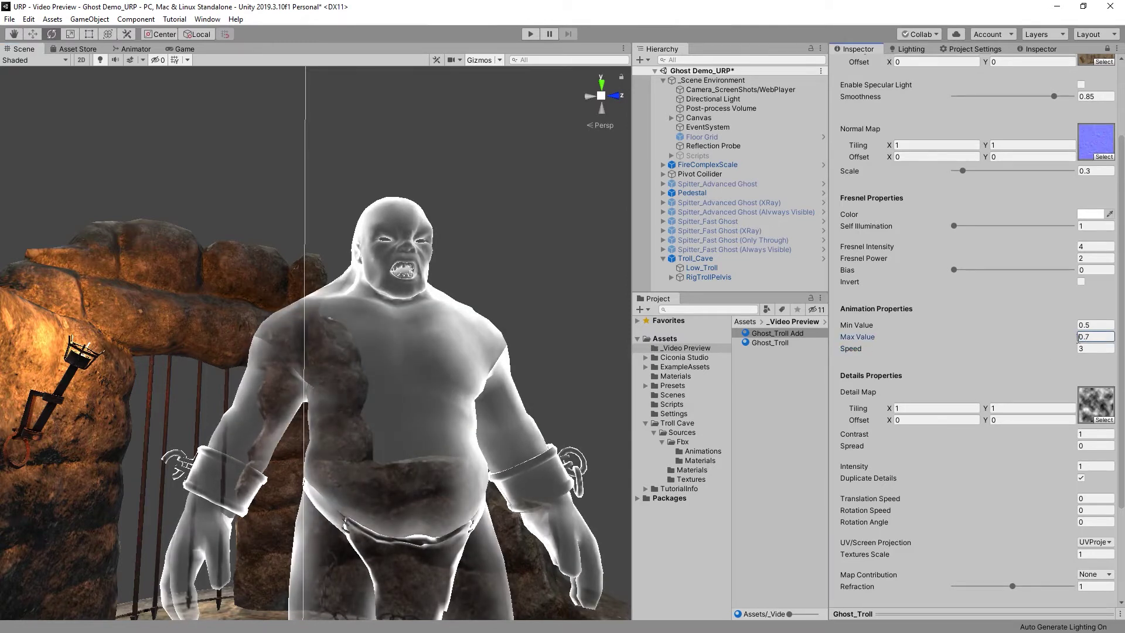
# Assign the Distortion grayscale texture as the Detail Map, with Contrast 4 and Spread 1.
pyautogui.scroll(-4, 1081, 328)
pyautogui.click(1087, 269)
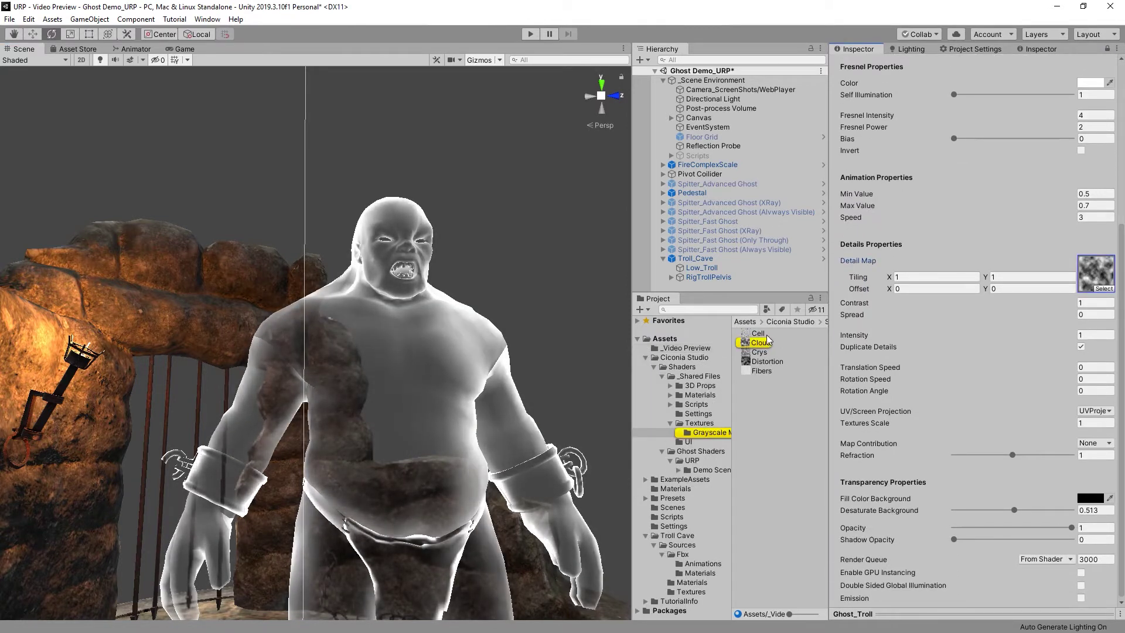
pyautogui.moveTo(761, 363); pyautogui.dragTo(1093, 281)
pyautogui.moveTo(863, 304); pyautogui.dragTo(865, 317)
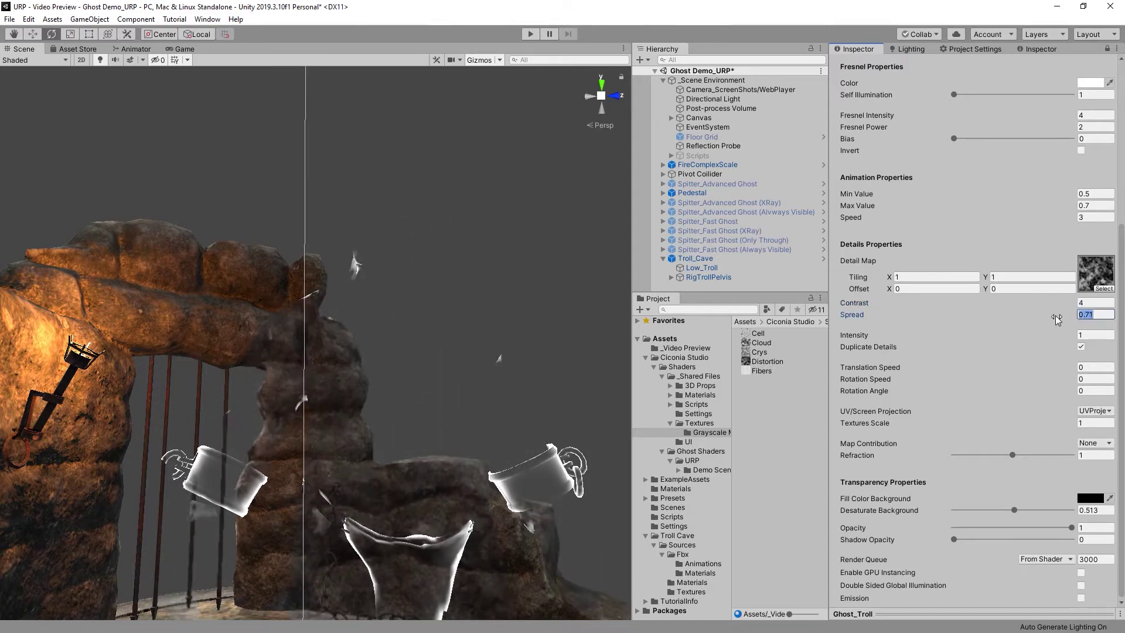
# Change the Ghost_Troll material's main Color to a mid gray.
pyautogui.scroll(5, 966, 322)
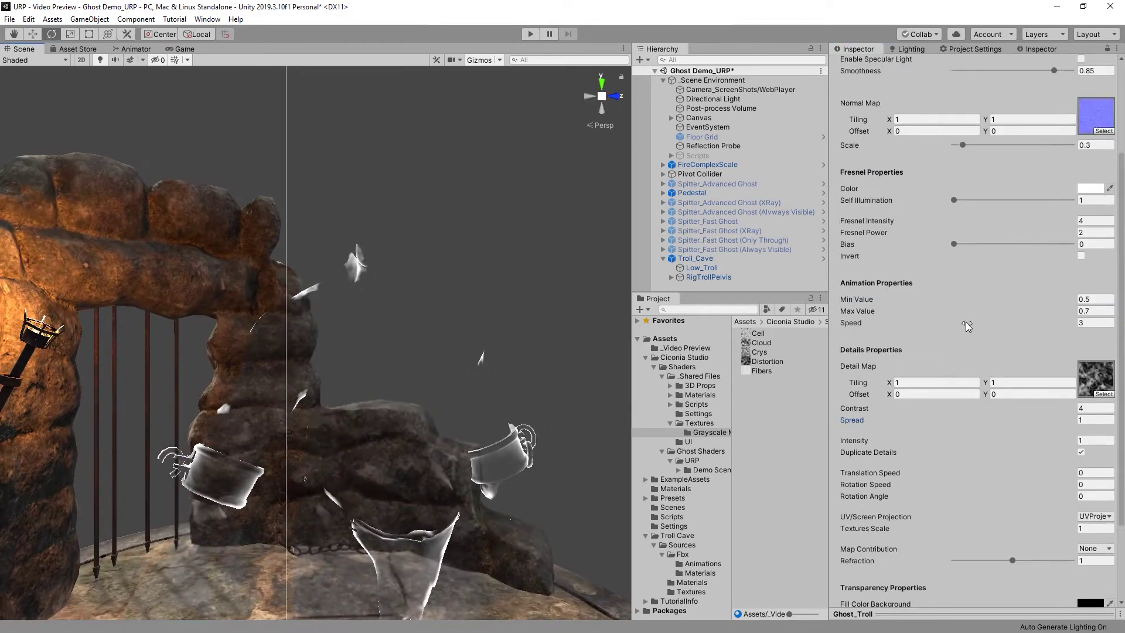
pyautogui.click(1090, 126)
pyautogui.moveTo(764, 202); pyautogui.dragTo(756, 193)
pyautogui.click(864, 87)
pyautogui.keyDown('alt'); pyautogui.moveTo(417, 405); pyautogui.dragTo(450, 417); pyautogui.keyUp('alt')
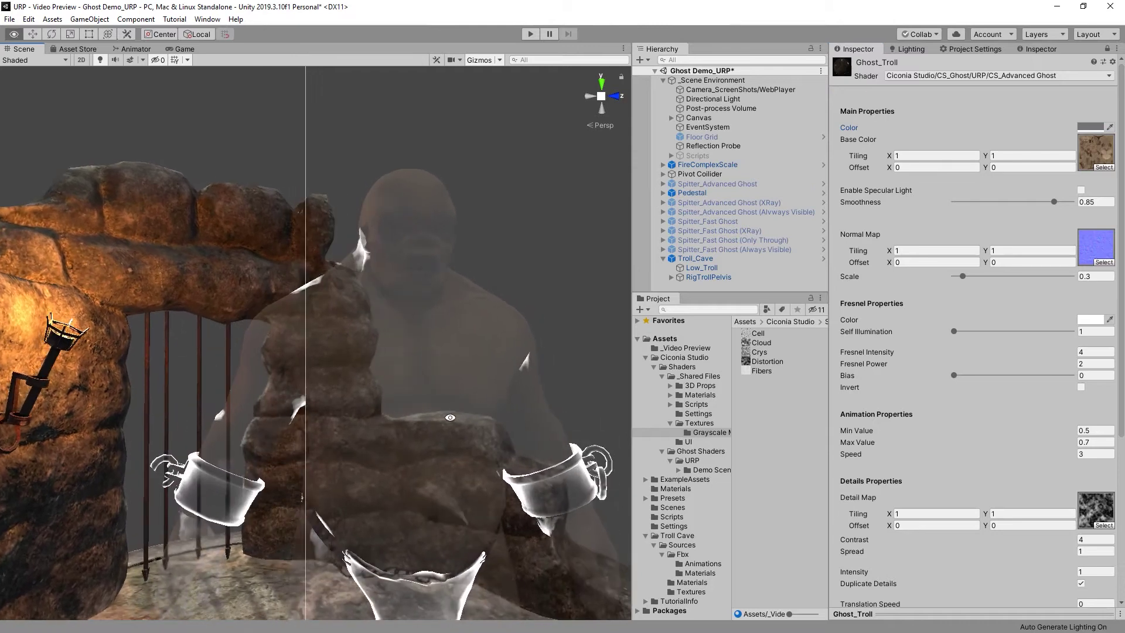
# Adjust the detail settings to Contrast 4, Intensity 0.2 and Spread 4.
pyautogui.scroll(-4, 1065, 389)
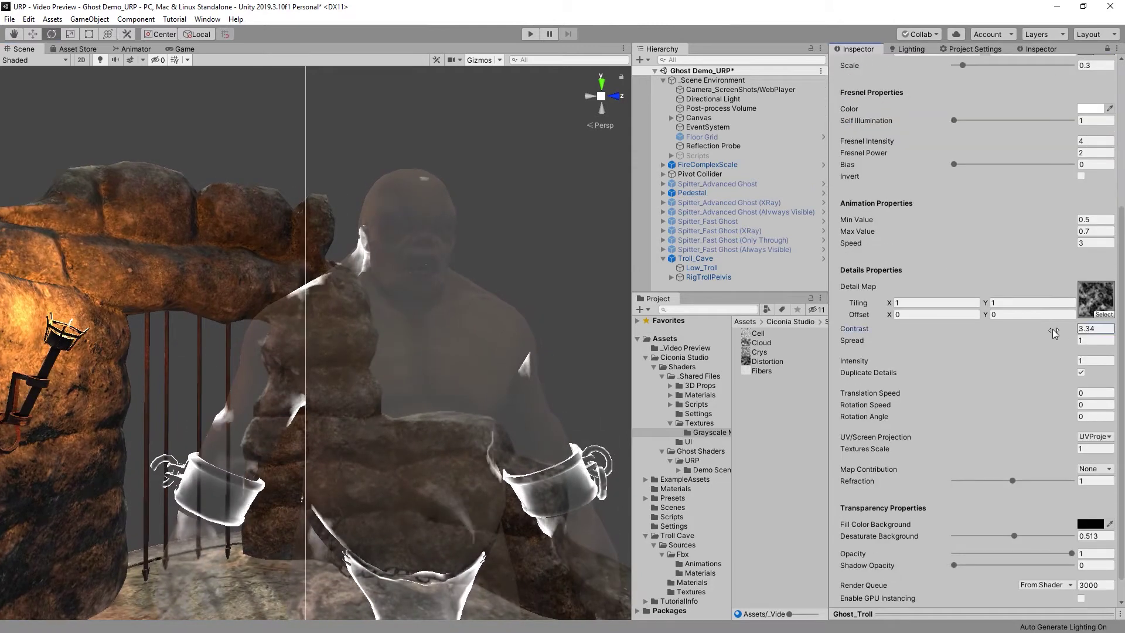
pyautogui.moveTo(1056, 333); pyautogui.dragTo(1031, 329)
pyautogui.moveTo(864, 363); pyautogui.dragTo(868, 364)
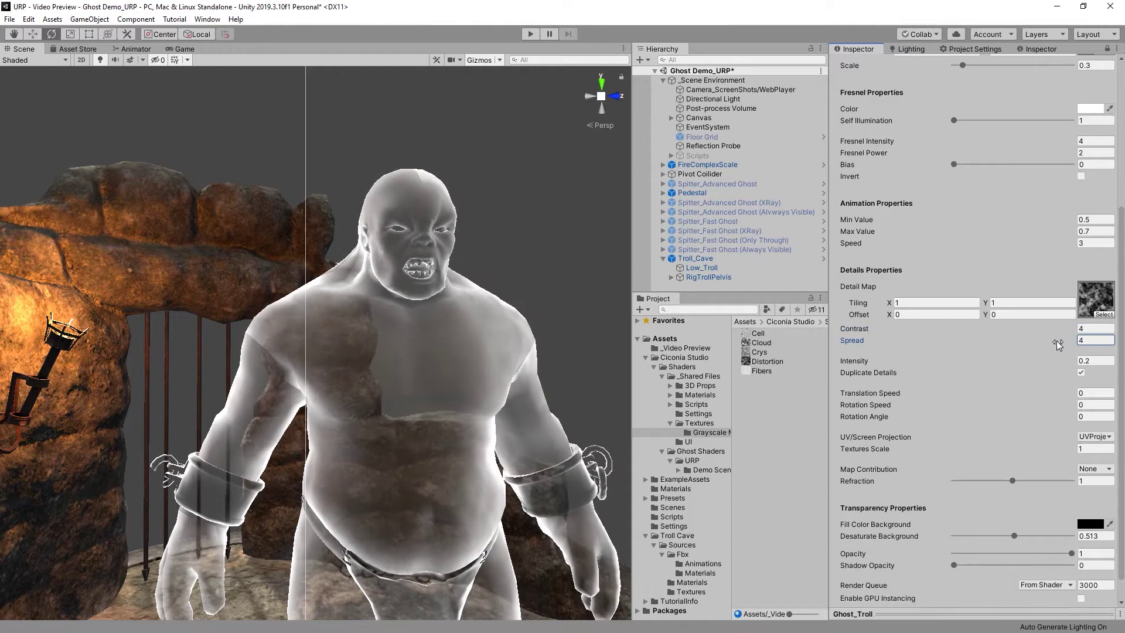
pyautogui.keyDown('alt'); pyautogui.moveTo(516, 361); pyautogui.dragTo(467, 361); pyautogui.keyUp('alt')
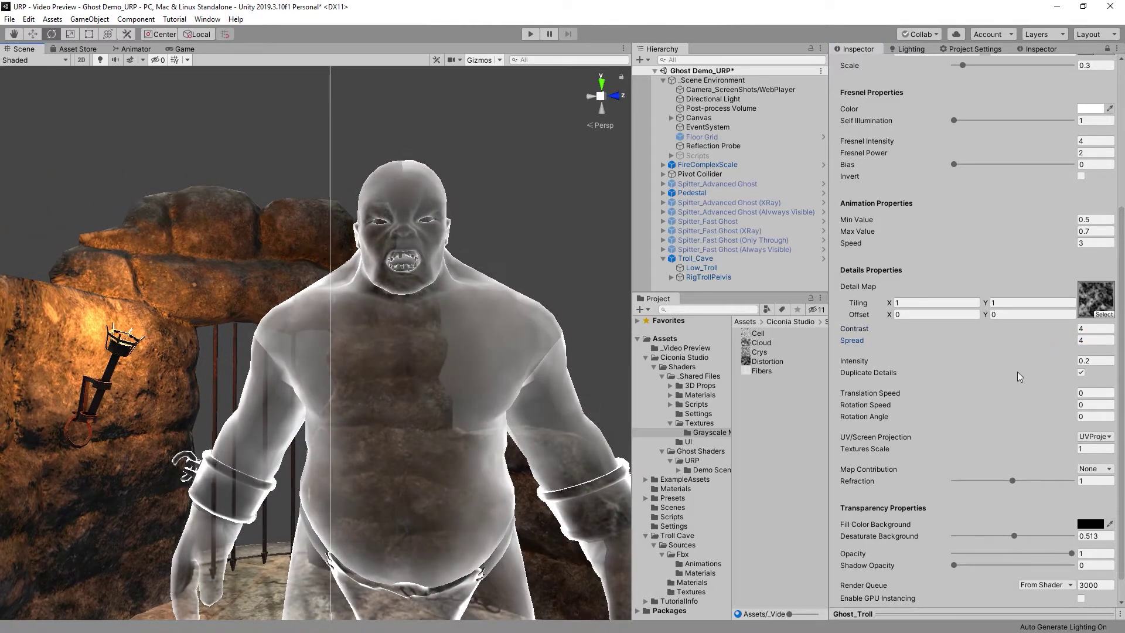
# Set the detail map's Translation Speed to 1 and reduce its Spread to 3.
pyautogui.click(1069, 394)
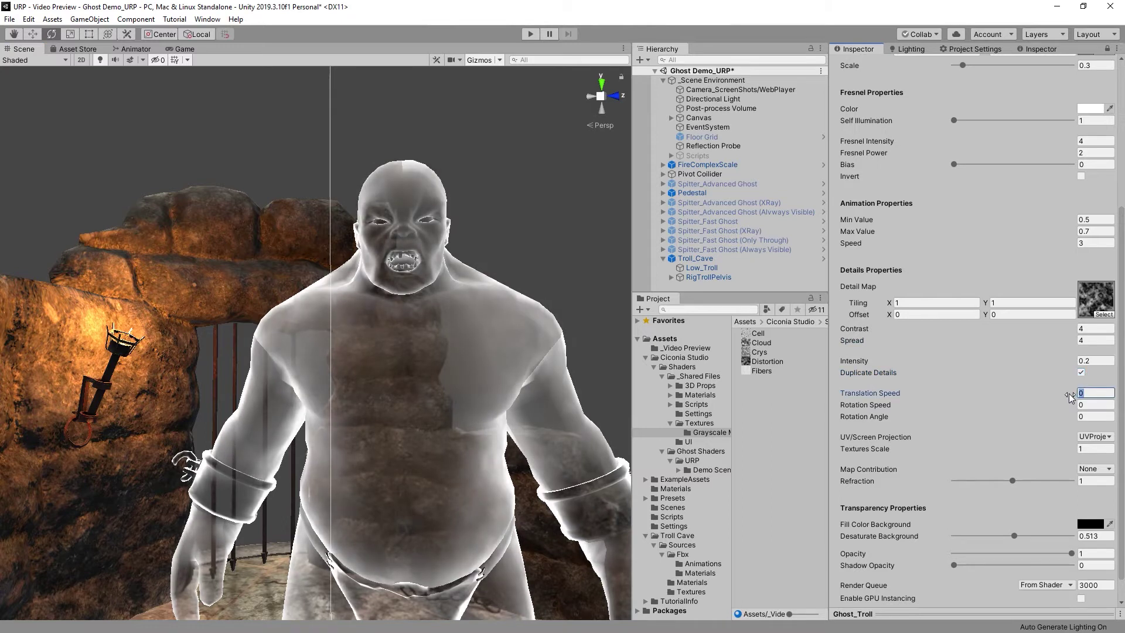
pyautogui.scroll(5, 516, 375)
pyautogui.keyDown('alt'); pyautogui.moveTo(480, 369); pyautogui.dragTo(516, 370); pyautogui.keyUp('alt')
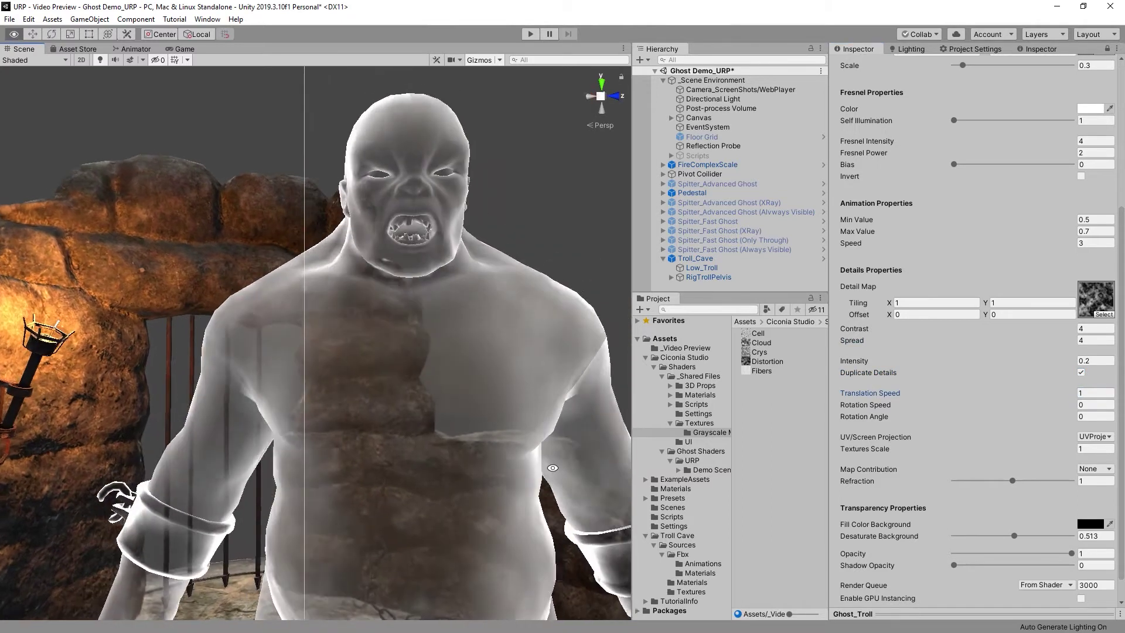
pyautogui.moveTo(1072, 341); pyautogui.dragTo(1105, 341)
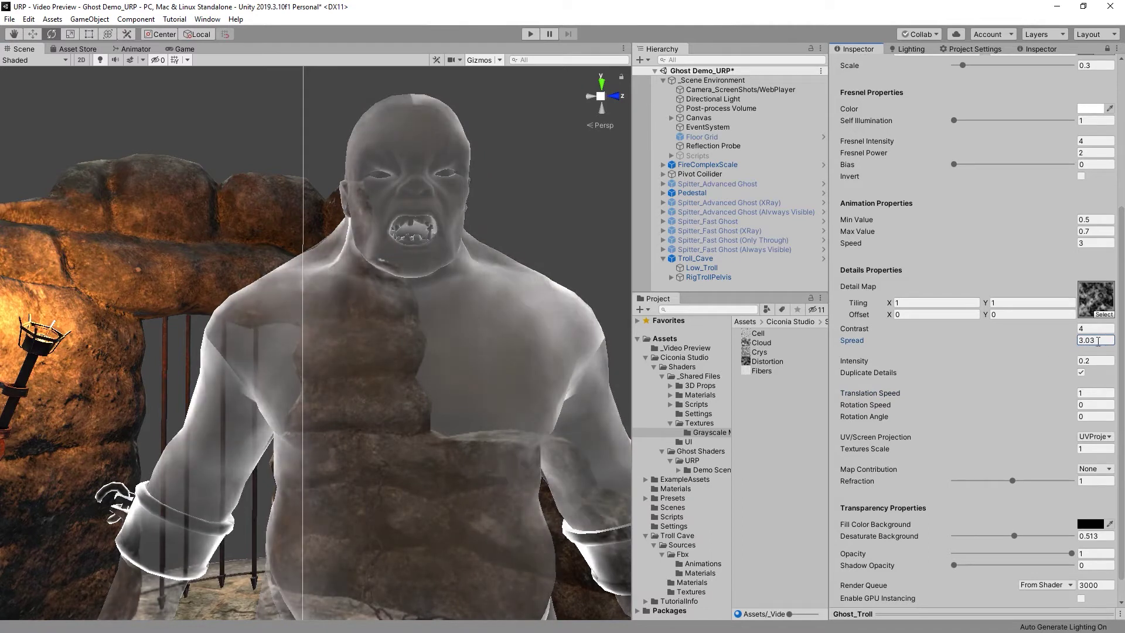
pyautogui.click(966, 341)
pyautogui.write('3')
# Set the detail Rotation Speed to 0.1 and switch to screen projection with a Textures Scale of 1.5.
pyautogui.click(1060, 406)
pyautogui.write('0.2')
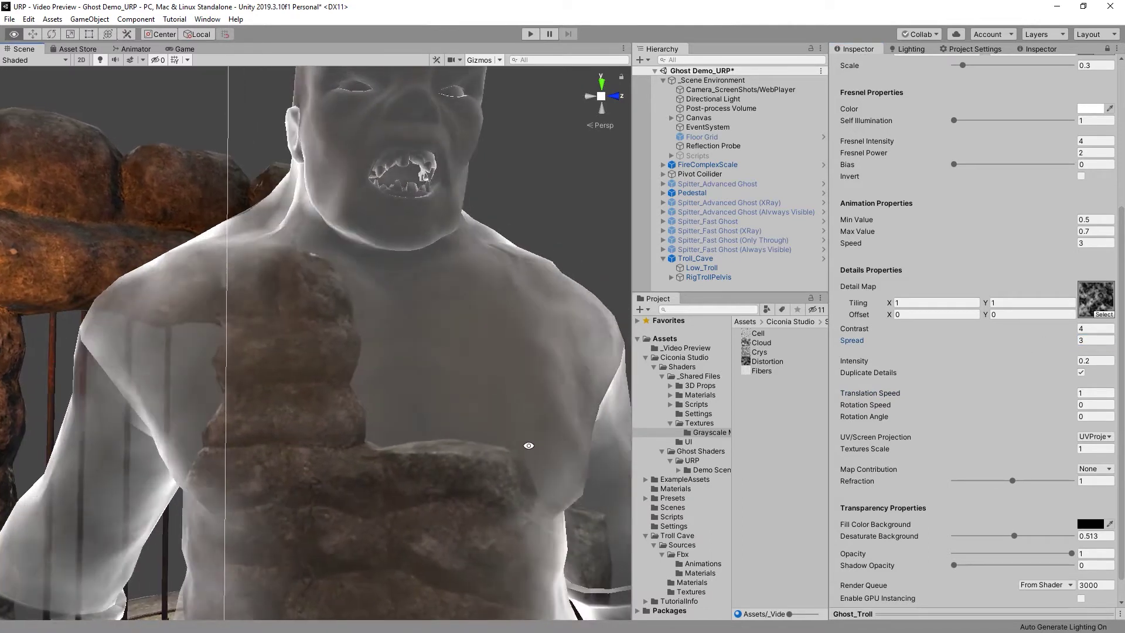
pyautogui.keyDown('alt'); pyautogui.moveTo(455, 442); pyautogui.dragTo(467, 437); pyautogui.keyUp('alt')
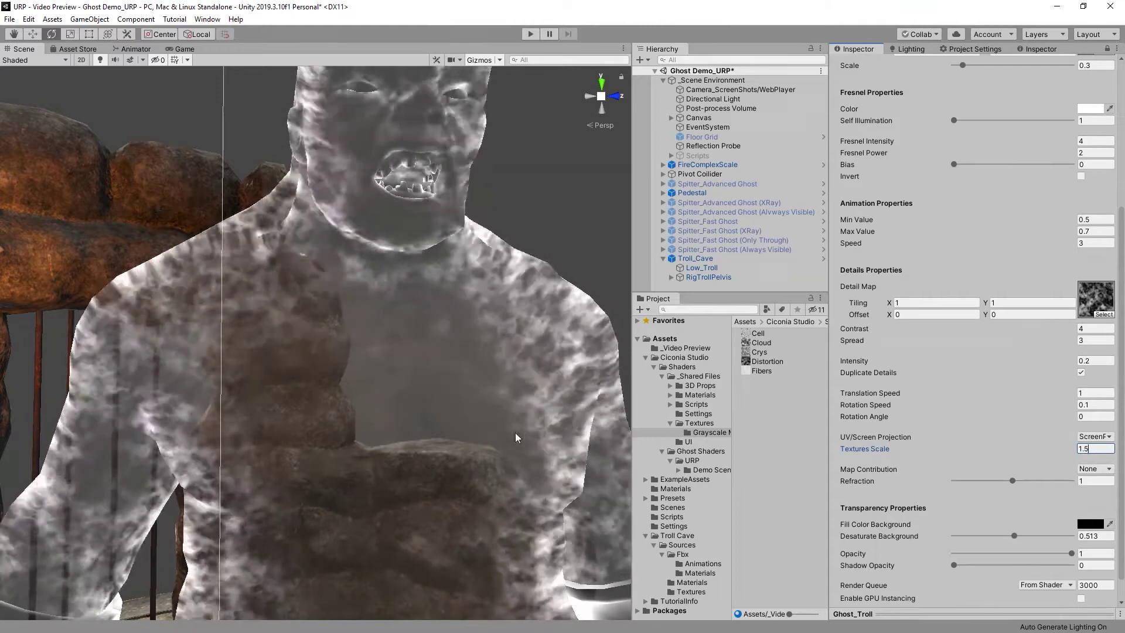
# View the ghost effect from several sides, enable the material's specular light and raise the detail Spread to 4.
pyautogui.scroll(-5, 366, 294)
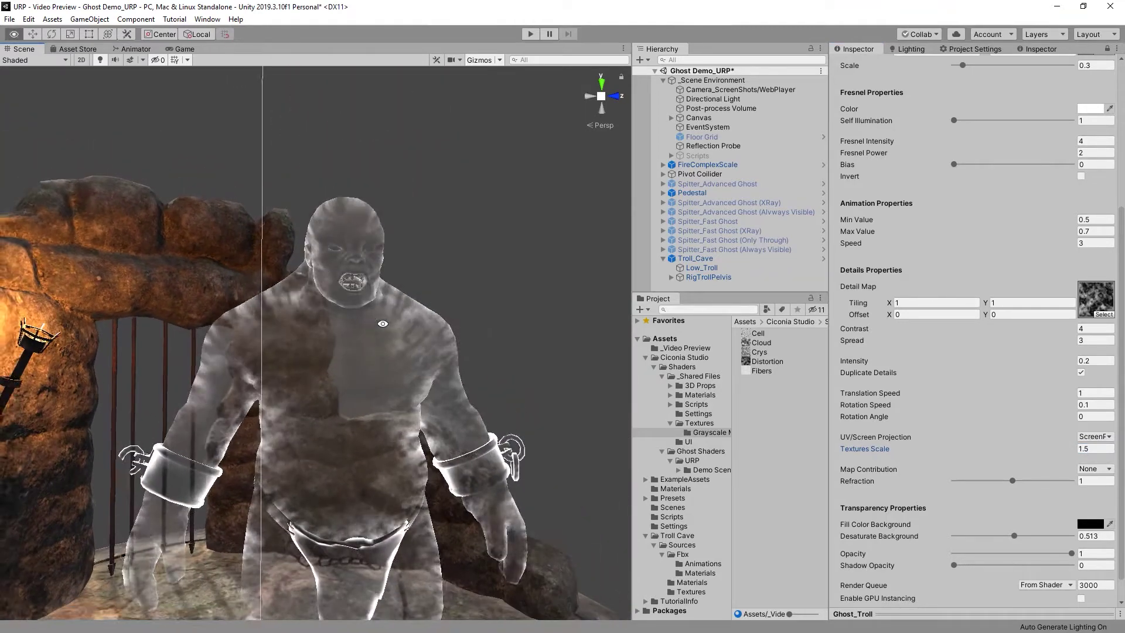
pyautogui.scroll(-3, 366, 293)
pyautogui.scroll(8, 481, 360)
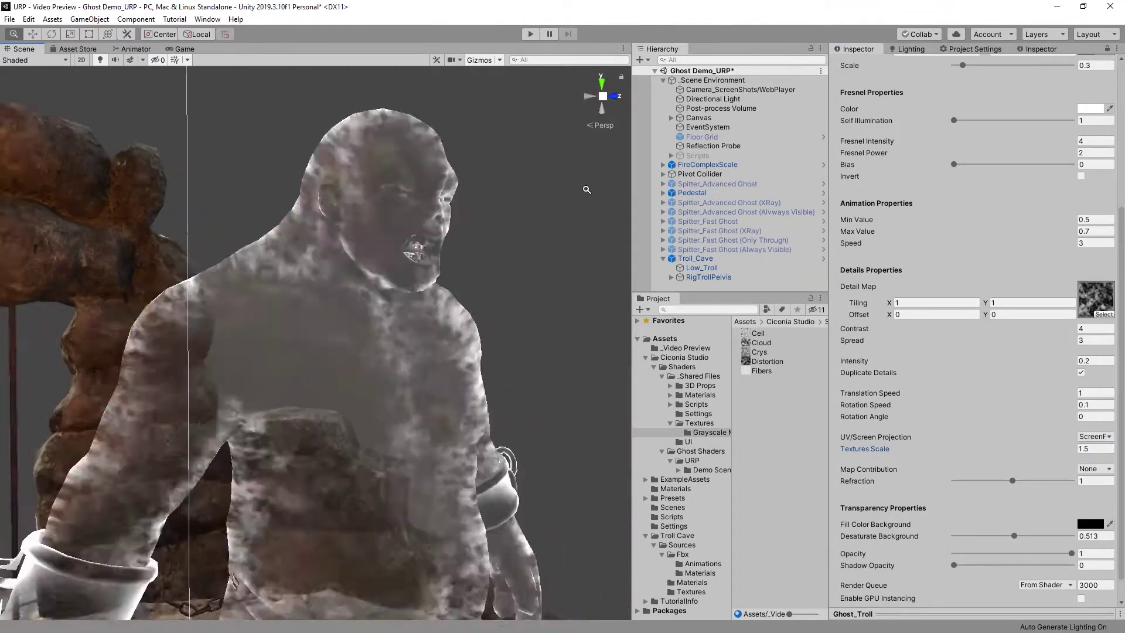
pyautogui.keyDown('alt'); pyautogui.moveTo(514, 251); pyautogui.dragTo(824, 281); pyautogui.keyUp('alt')
pyautogui.scroll(4, 1006, 278)
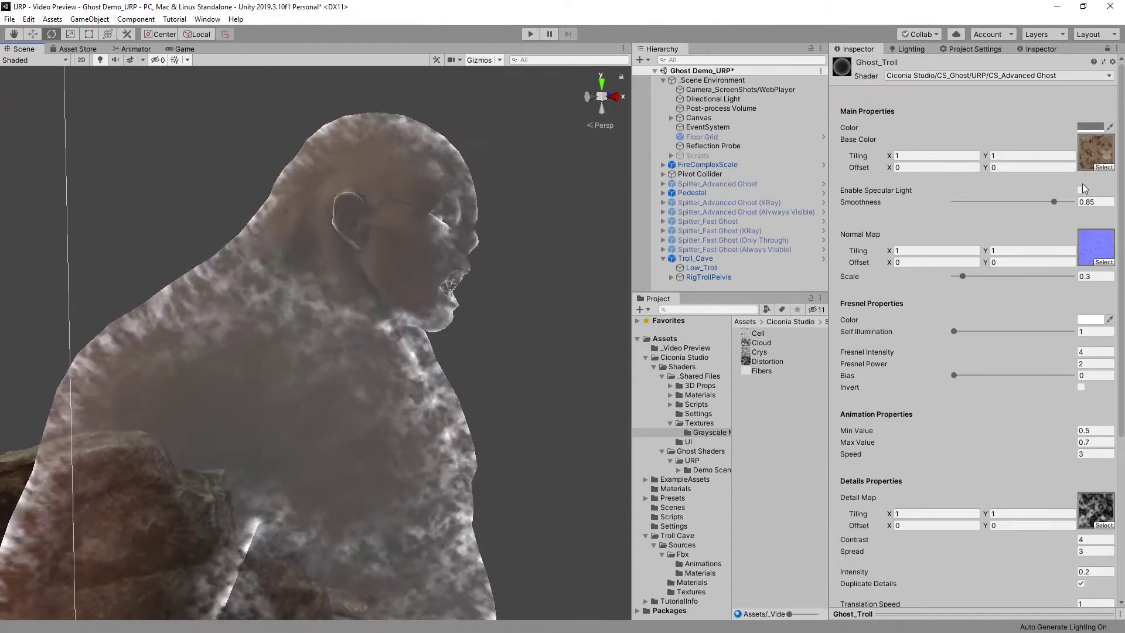
pyautogui.keyDown('alt'); pyautogui.moveTo(543, 381); pyautogui.dragTo(354, 376); pyautogui.keyUp('alt')
pyautogui.scroll(-3, 1084, 446)
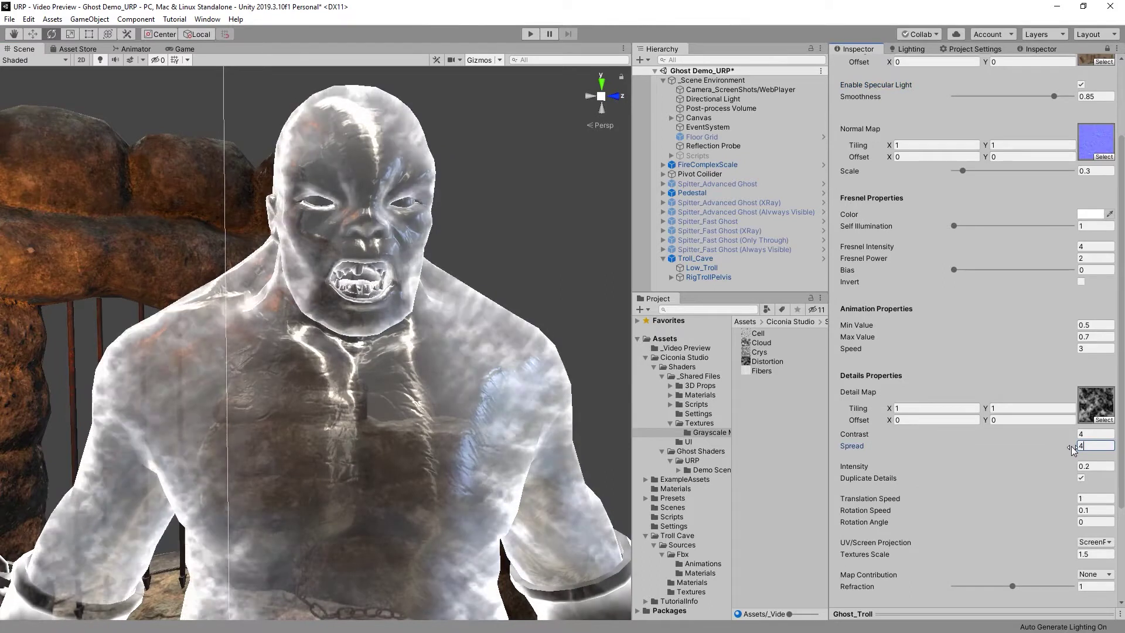
# Lower the Textures Scale to 0.5 and set the normal map's Scale to 0.
pyautogui.scroll(-2, 1071, 445)
pyautogui.click(1064, 447)
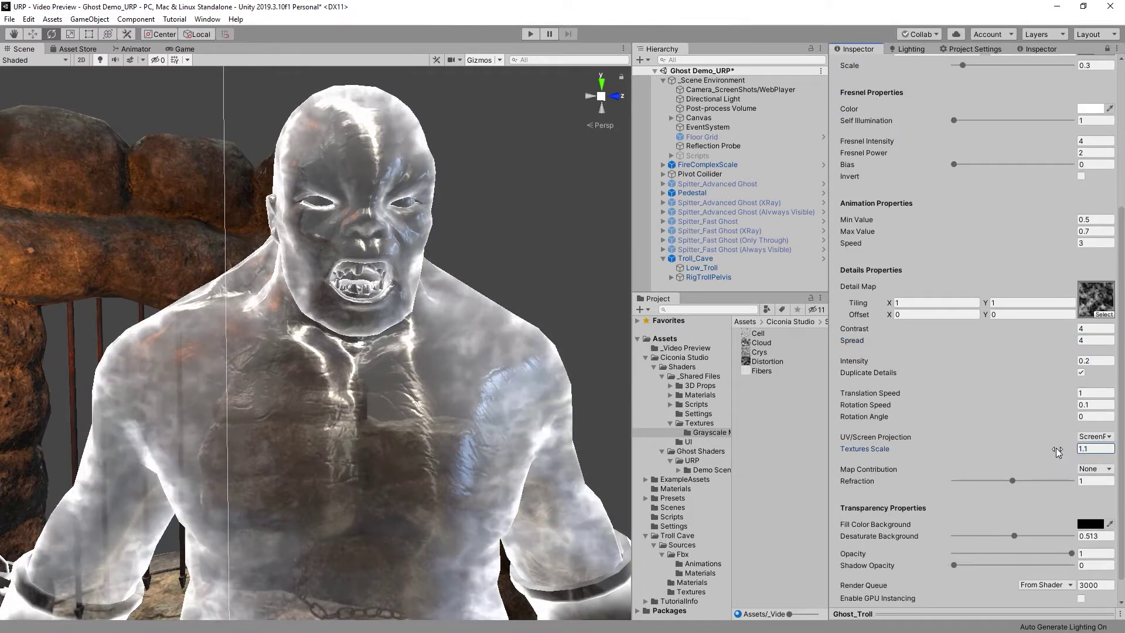
pyautogui.keyDown('alt'); pyautogui.moveTo(523, 427); pyautogui.dragTo(400, 406); pyautogui.keyUp('alt')
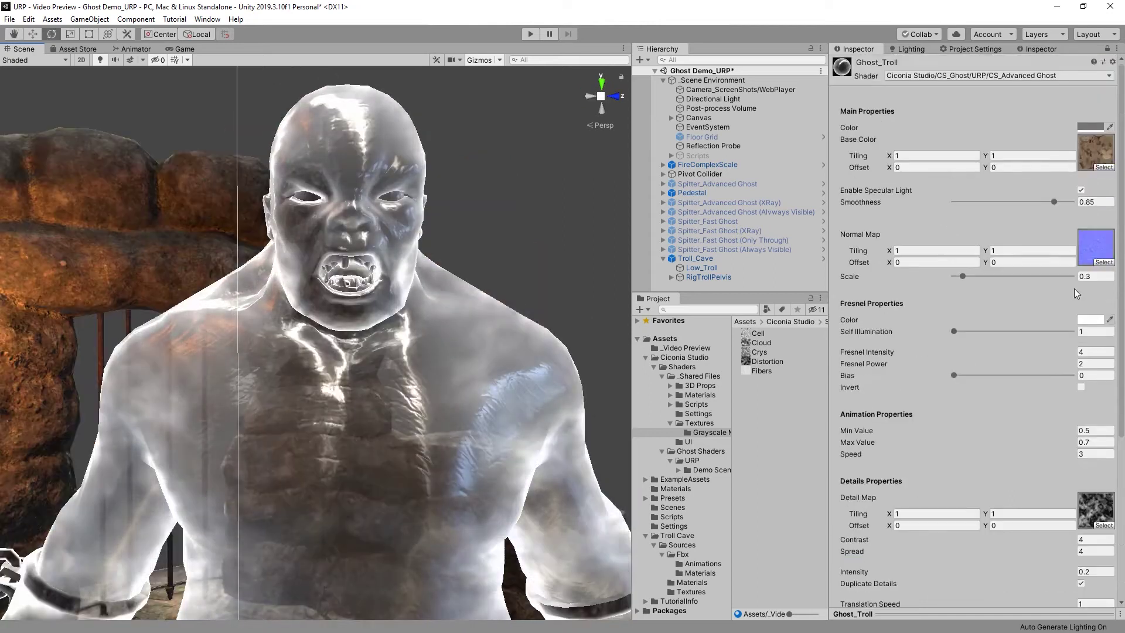
pyautogui.scroll(-4, 1048, 446)
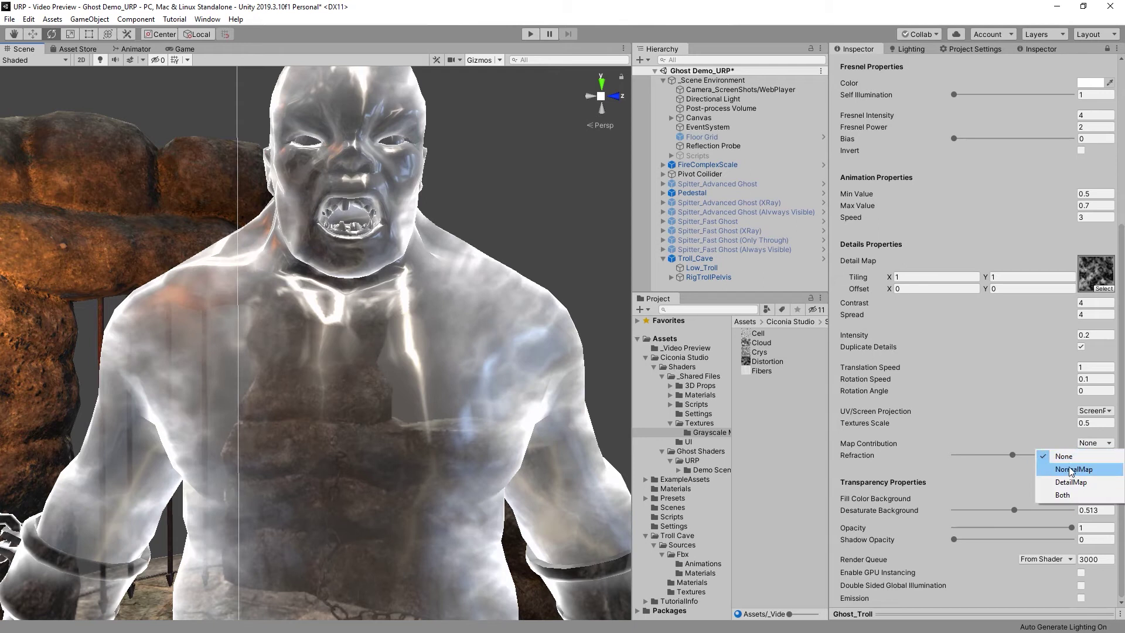
# Set the refraction's Map Contribution to NormalMap and increase the Refraction slightly.
pyautogui.click(1069, 469)
pyautogui.moveTo(1013, 455); pyautogui.dragTo(1024, 456)
pyautogui.scroll(4, 1024, 456)
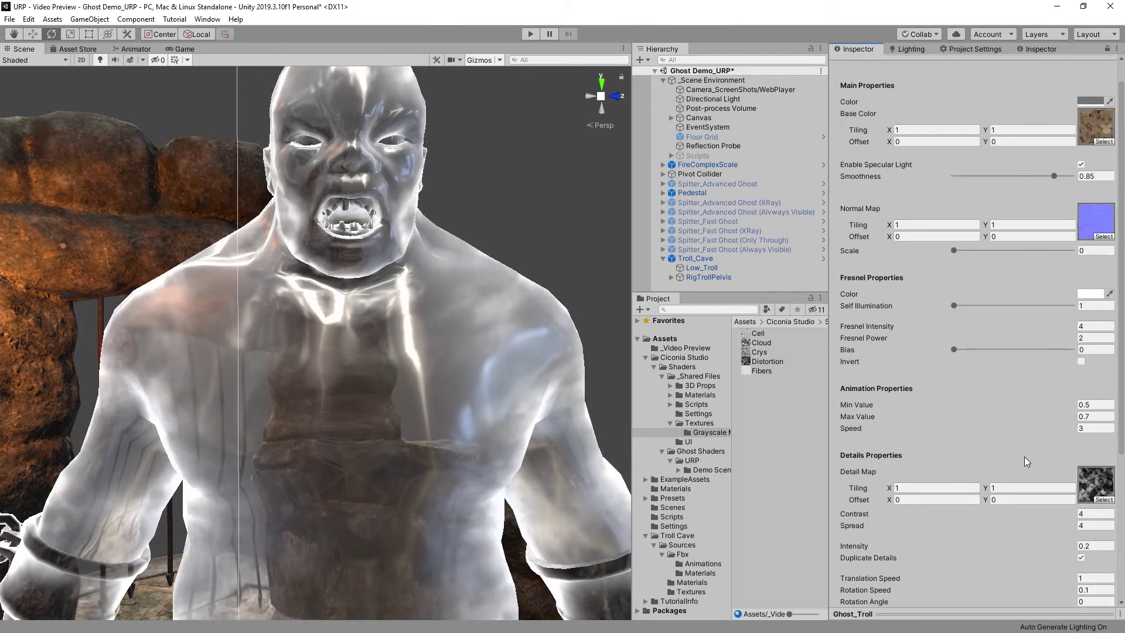
# Try a Refraction of 1.1 with the normal map's Scale at 0.36, and return the Scale to 0.
pyautogui.moveTo(953, 250); pyautogui.dragTo(965, 250)
pyautogui.scroll(-4, 1007, 393)
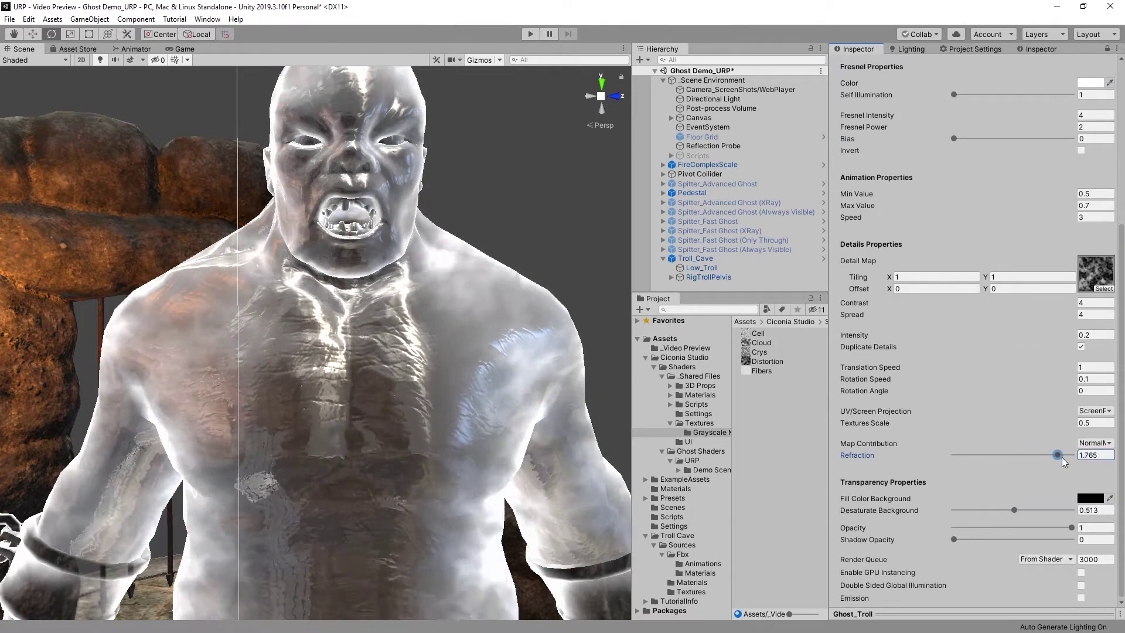
pyautogui.press('Return')
pyautogui.scroll(4, 1054, 450)
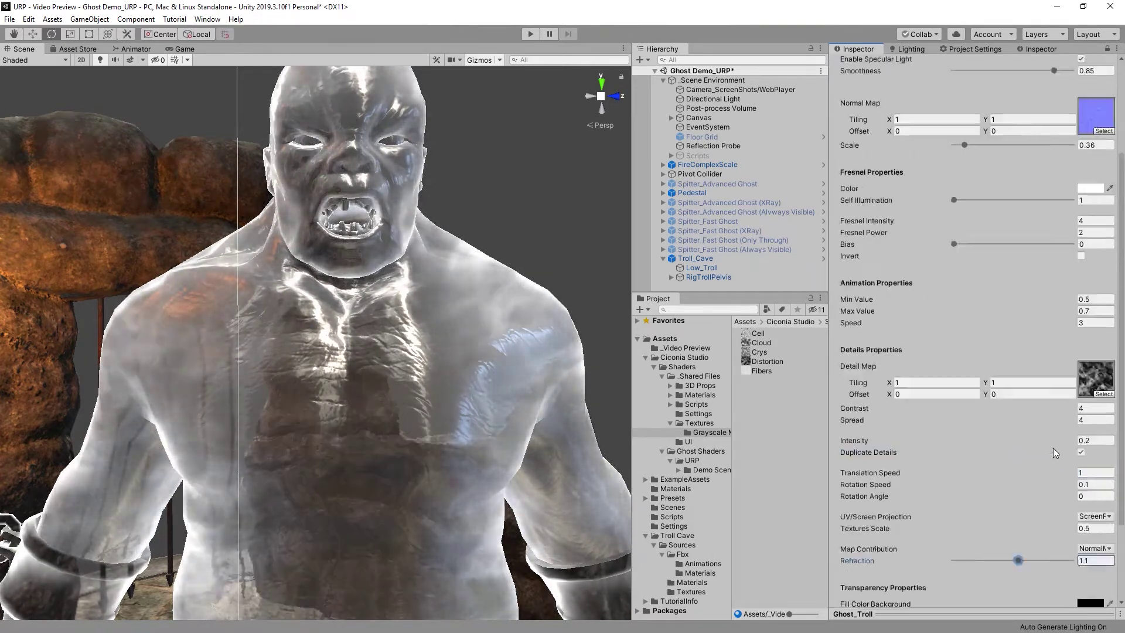
pyautogui.moveTo(965, 250); pyautogui.dragTo(950, 250)
# Switch the refraction's Map Contribution to DetailMap and set the Refraction to about 1.056.
pyautogui.scroll(-4, 1042, 325)
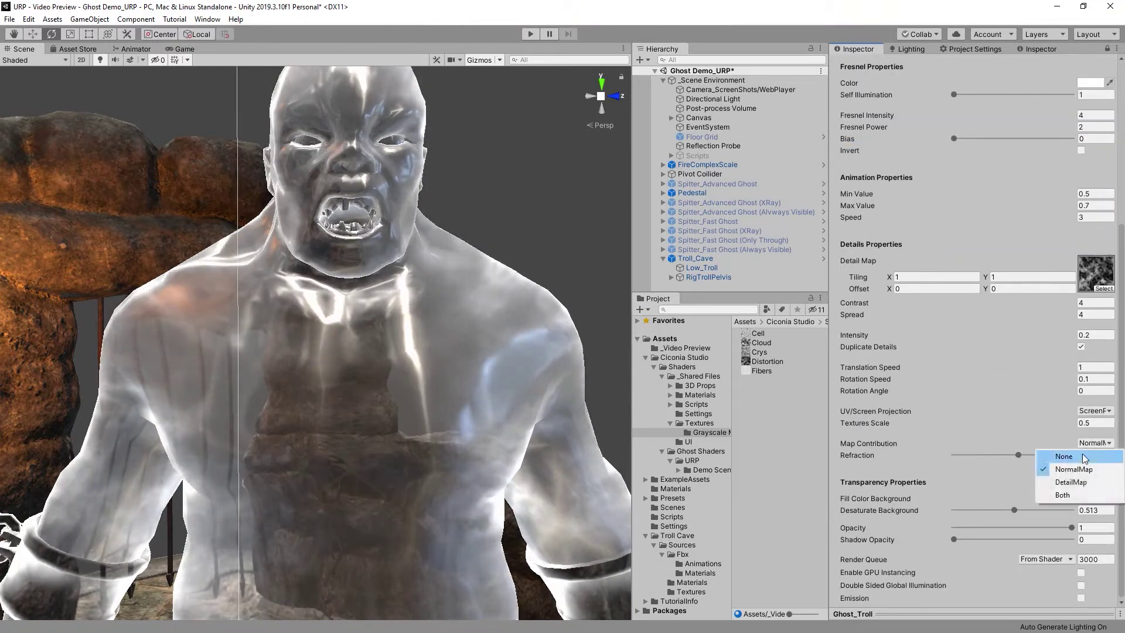
pyautogui.keyDown('alt'); pyautogui.moveTo(523, 485); pyautogui.dragTo(415, 465); pyautogui.keyUp('alt')
pyautogui.keyDown('alt'); pyautogui.moveTo(414, 464); pyautogui.dragTo(471, 520, button='right'); pyautogui.keyUp('alt')
pyautogui.moveTo(1018, 455); pyautogui.dragTo(1017, 456)
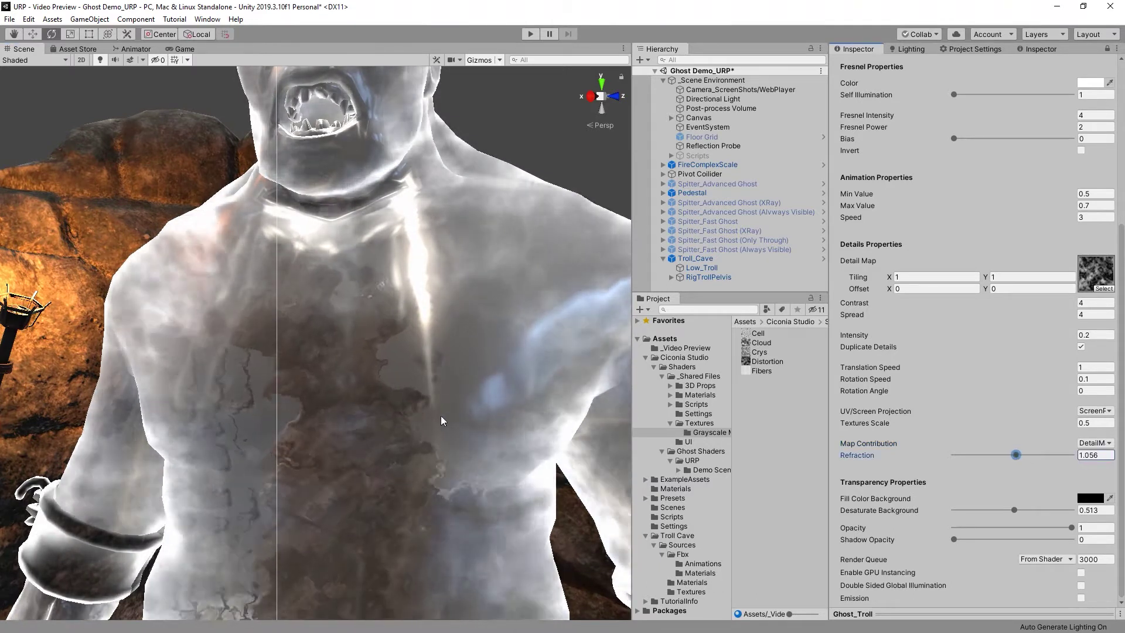
pyautogui.scroll(-8, 492, 413)
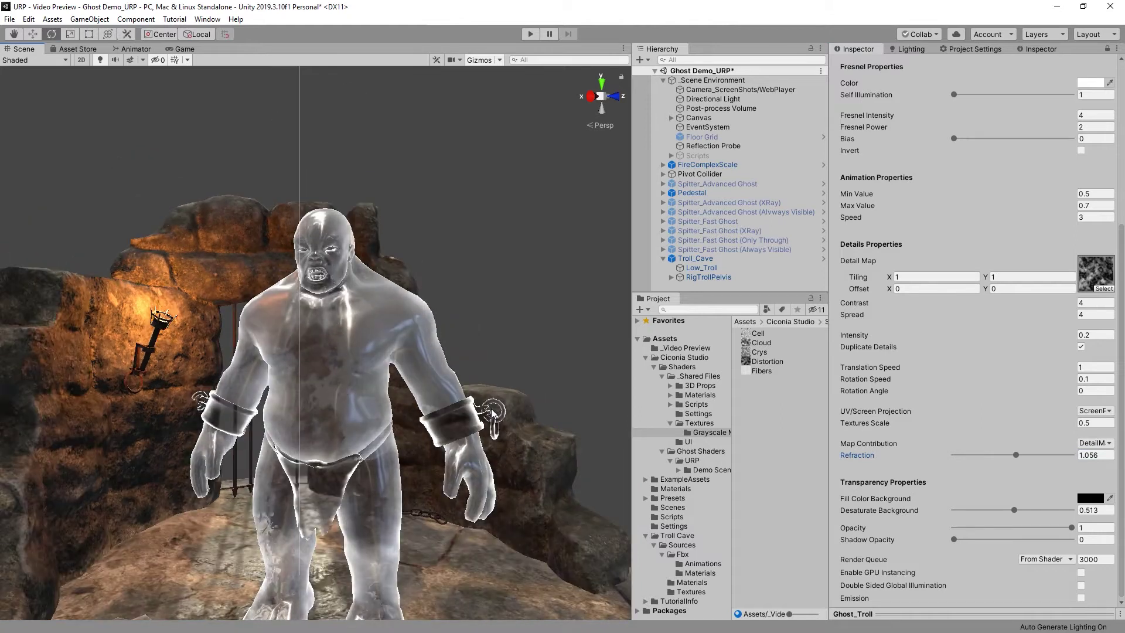
pyautogui.scroll(4, 330, 319)
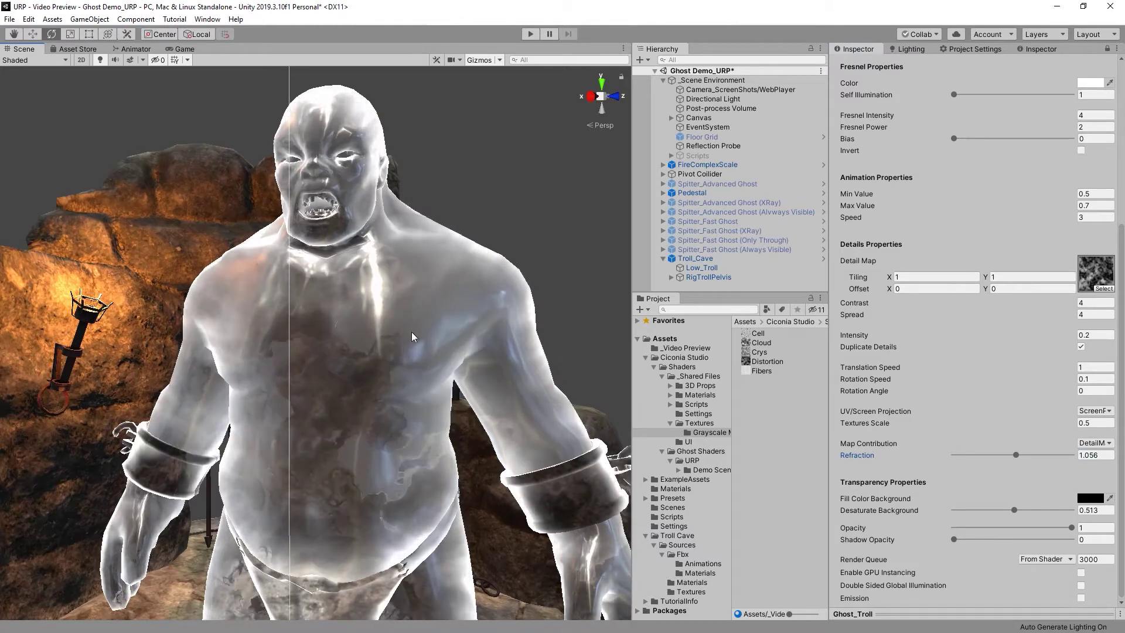
# Switch the detail textures to UV projection and compare the effect on the whole troll.
pyautogui.click(1093, 410)
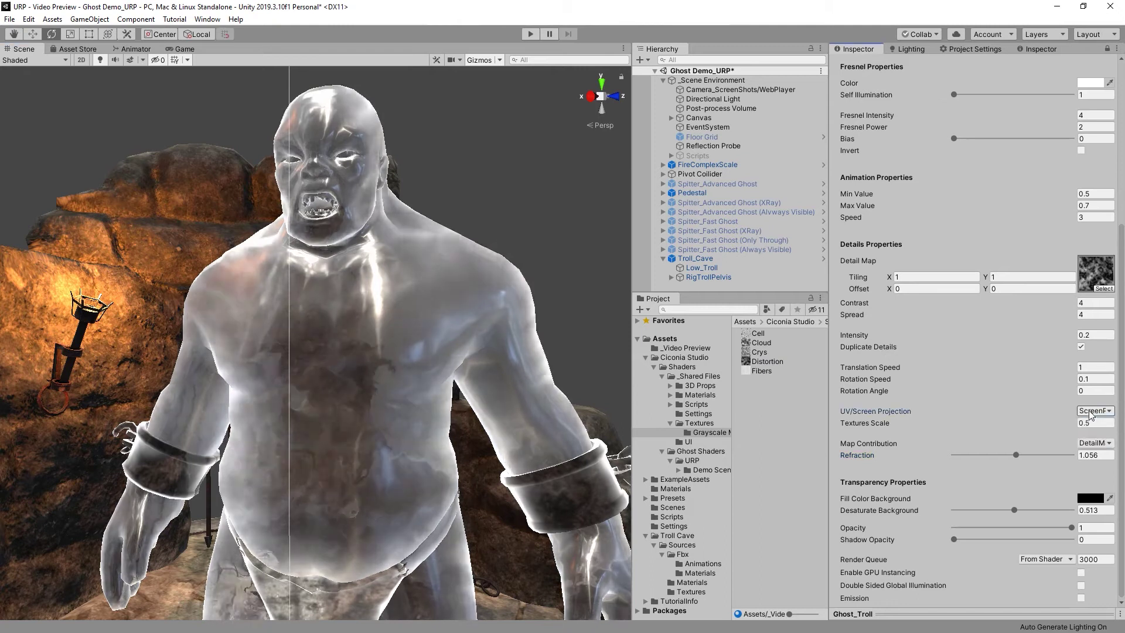
pyautogui.click(1082, 423)
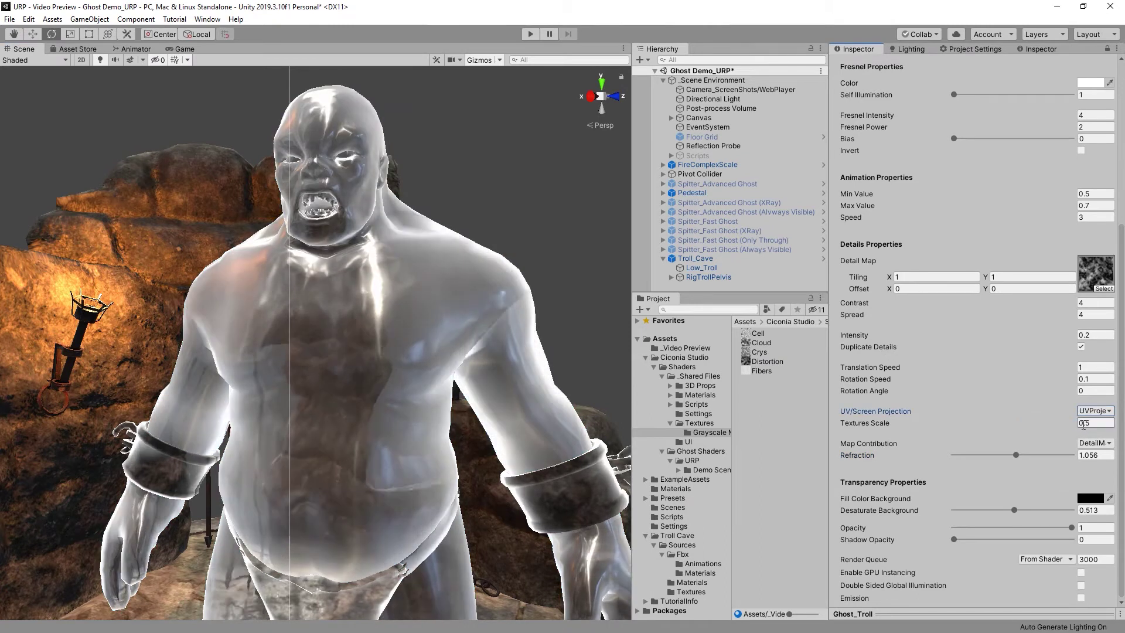
pyautogui.scroll(-4, 423, 385)
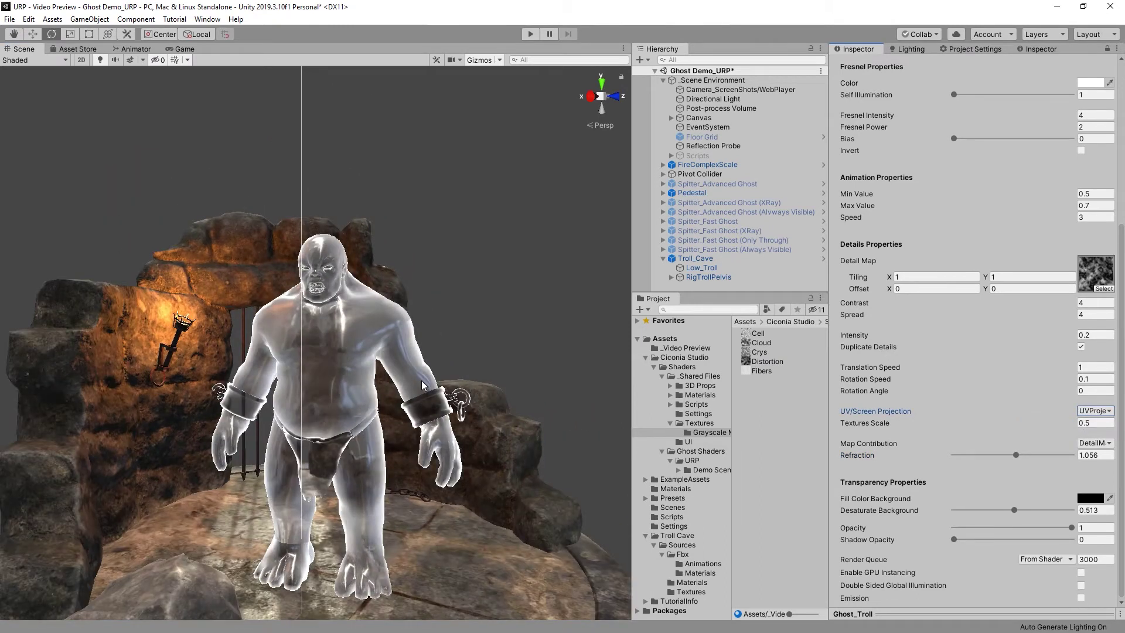
pyautogui.scroll(2, 423, 384)
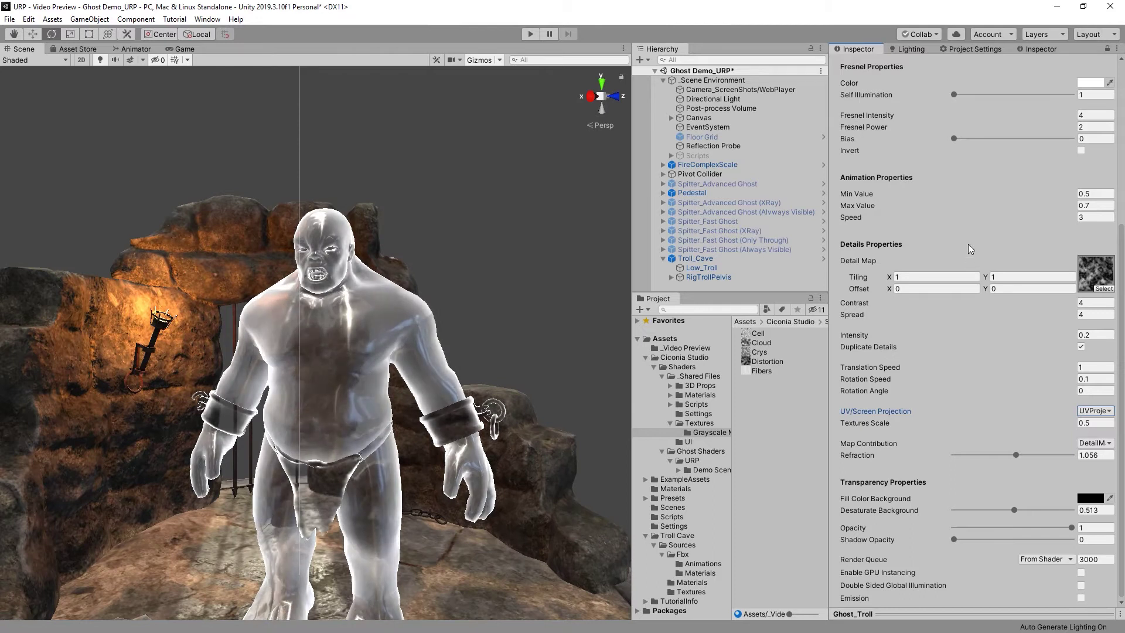
# Enable Invert for the Fresnel effect and set the Fresnel Power to 0.5.
pyautogui.scroll(4, 968, 244)
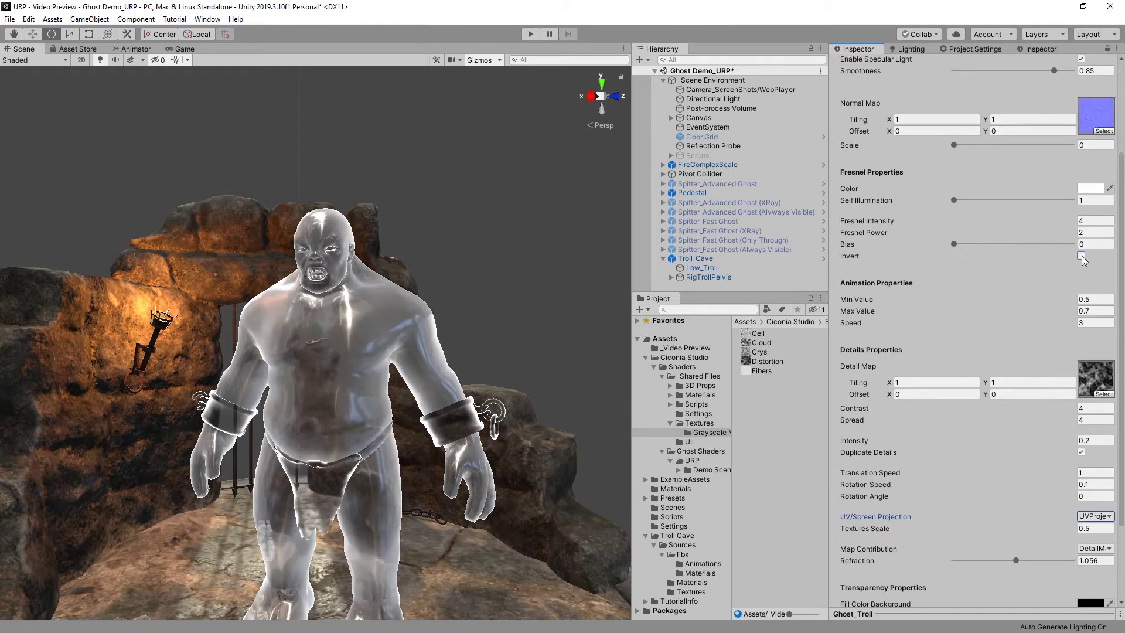
pyautogui.click(1064, 233)
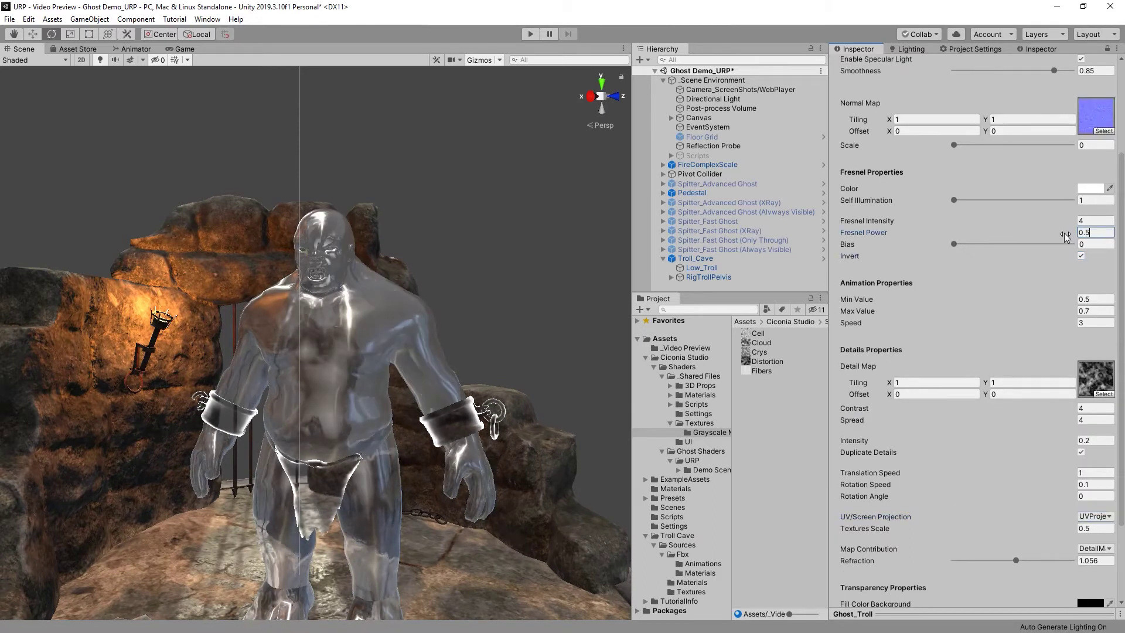
pyautogui.write('0.5')
# Change the material's main Color to black (000000).
pyautogui.scroll(4, 1064, 233)
pyautogui.click(1090, 100)
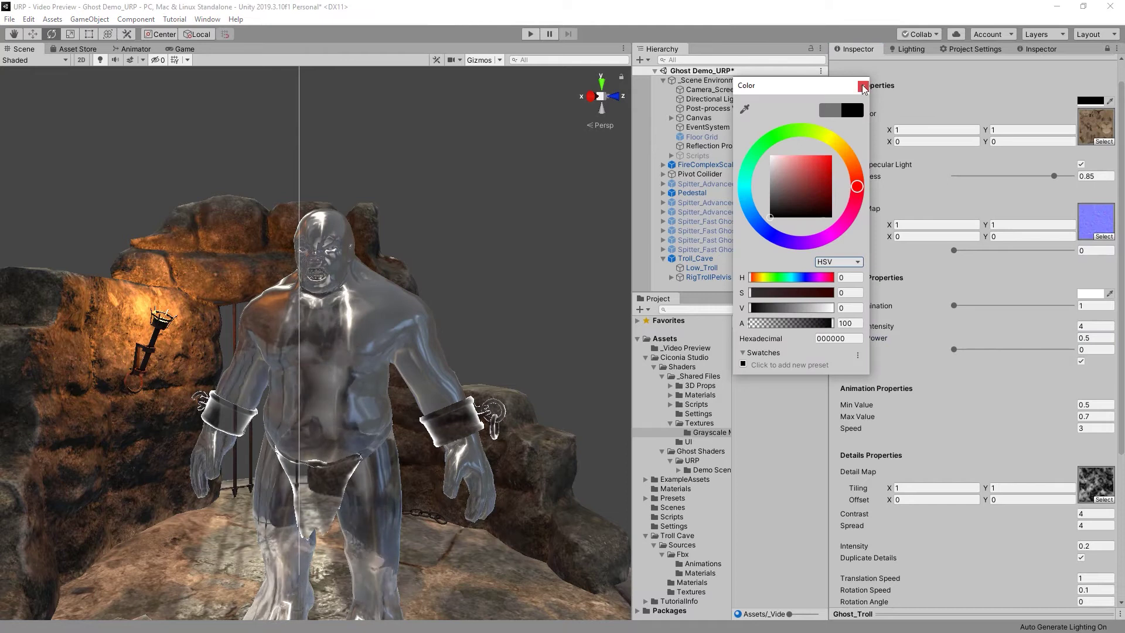
pyautogui.click(863, 86)
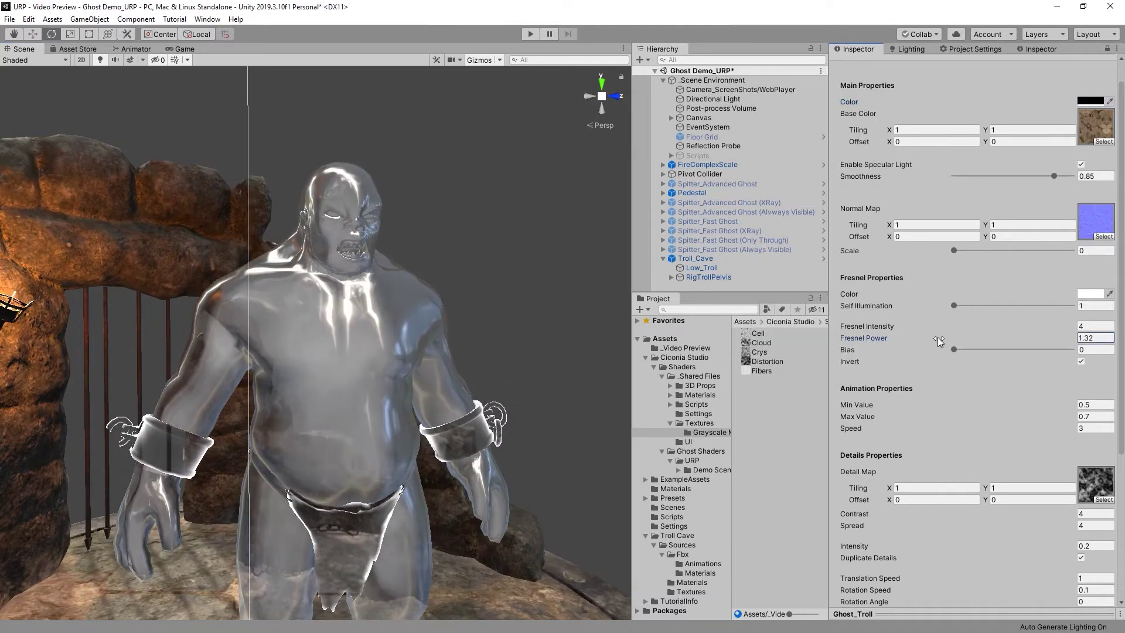
# Raise the Fresnel Power to about 2.09 and disable the material's specular light.
pyautogui.moveTo(937, 339); pyautogui.dragTo(966, 333)
pyautogui.click(1081, 164)
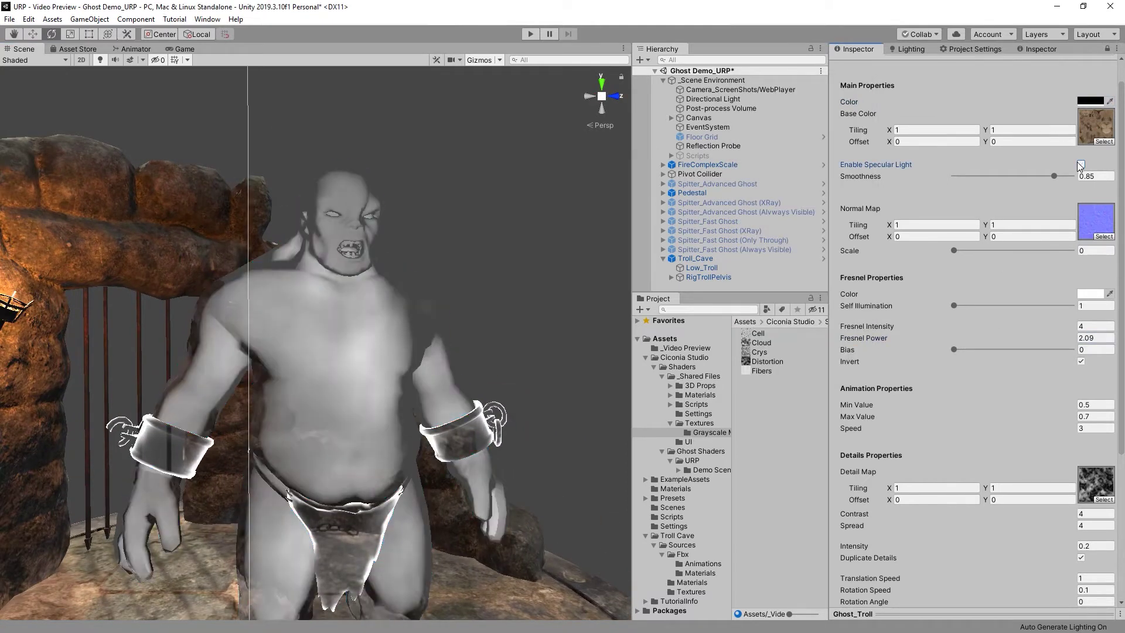
# Switch the detail textures back to screen projection and view the troll from the front.
pyautogui.scroll(-8, 1047, 462)
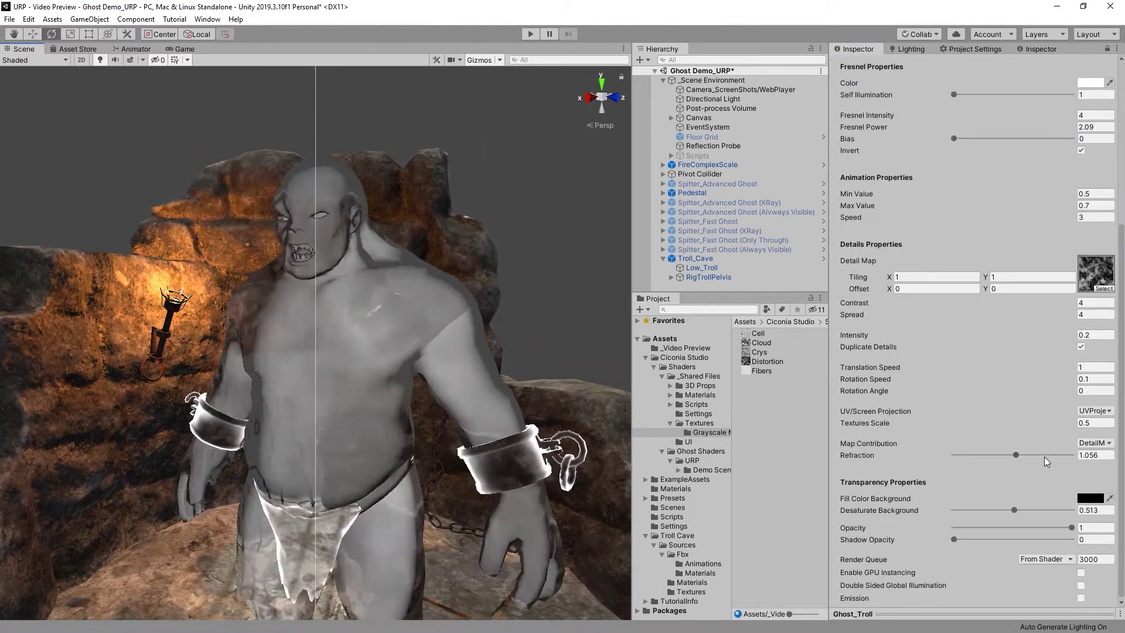
pyautogui.click(1083, 457)
pyautogui.click(1094, 410)
pyautogui.click(1061, 437)
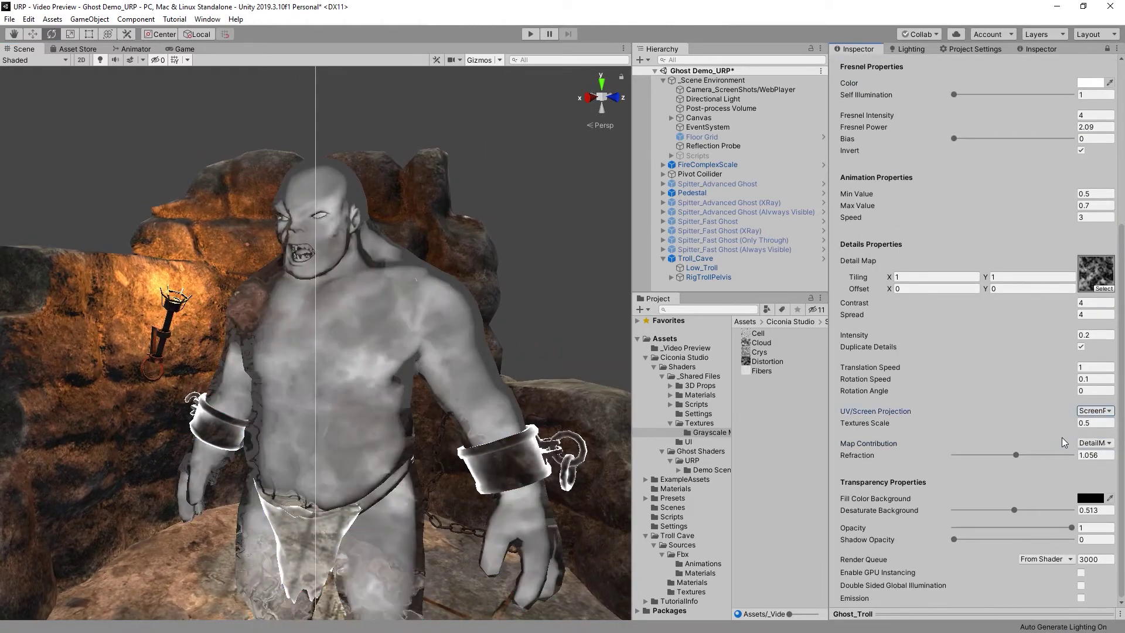
pyautogui.keyDown('alt'); pyautogui.moveTo(384, 448); pyautogui.dragTo(526, 450); pyautogui.keyUp('alt')
pyautogui.scroll(-3, 487, 364)
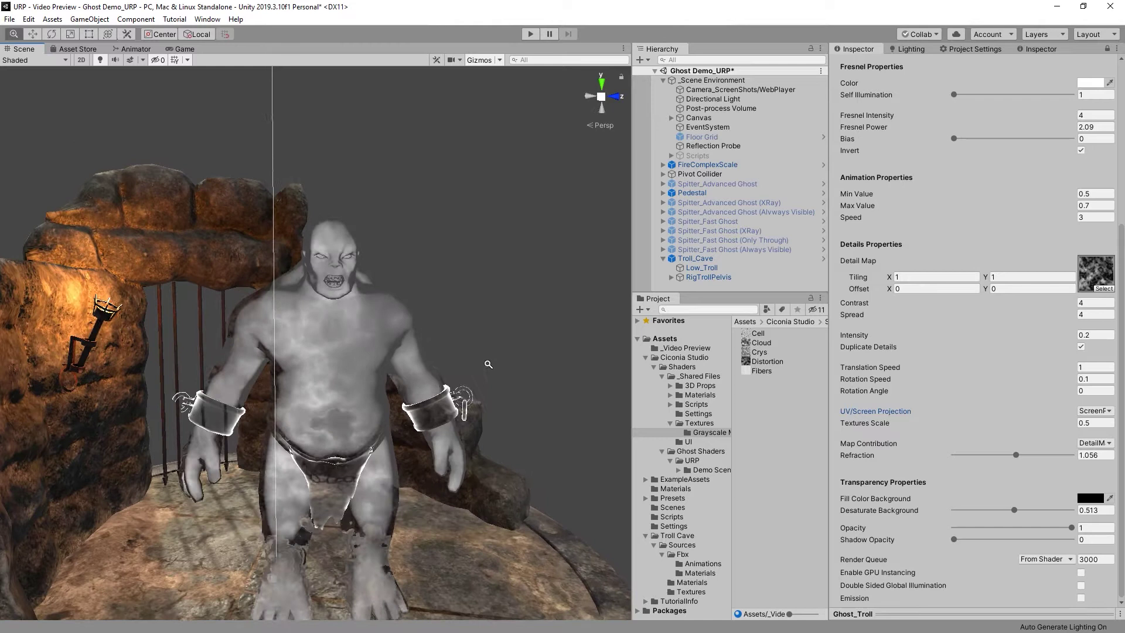
# Set the Fresnel Intensity to about 7.81 and the Fresnel Power to about 1.22.
pyautogui.moveTo(487, 364); pyautogui.dragTo(494, 343, button='middle')
pyautogui.moveTo(1070, 128)
pyautogui.mouseDown()
pyautogui.moveTo(1049, 128)
pyautogui.moveTo(1056, 114)
pyautogui.moveTo(1116, 118)
pyautogui.mouseUp()
pyautogui.keyDown('alt'); pyautogui.moveTo(510, 401); pyautogui.dragTo(472, 404); pyautogui.keyUp('alt')
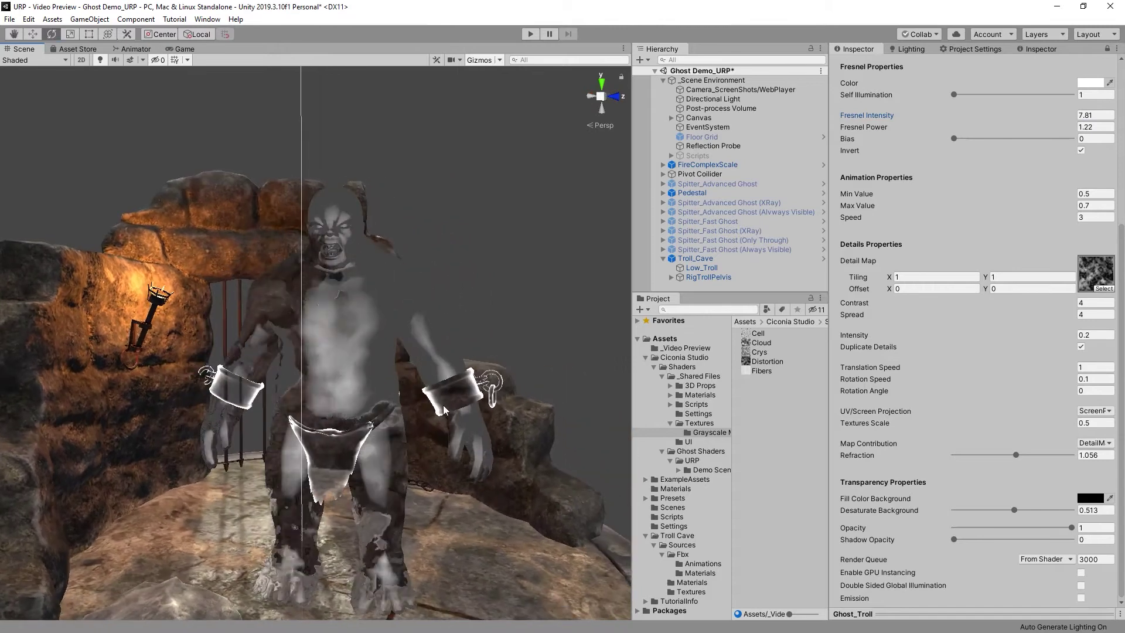
# Raise the detail Intensity to 0.8 and hide the Canvas while inspecting the troll from several sides.
pyautogui.moveTo(851, 336); pyautogui.dragTo(863, 339)
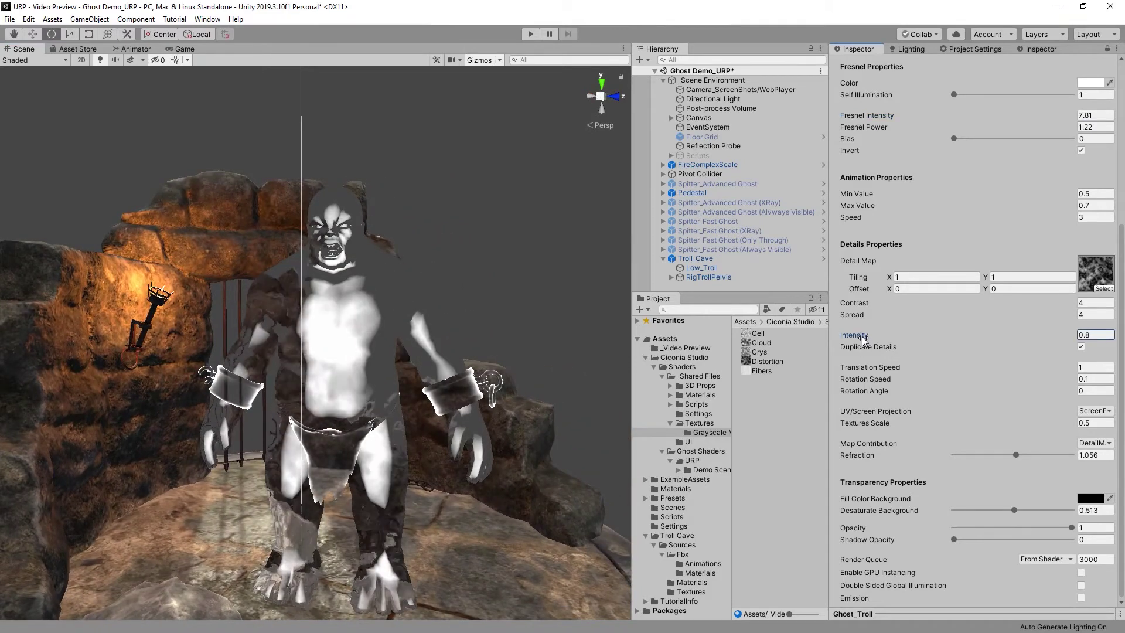
pyautogui.keyDown('alt'); pyautogui.moveTo(389, 404); pyautogui.dragTo(351, 386); pyautogui.keyUp('alt')
pyautogui.scroll(5, 428, 352)
pyautogui.keyDown('alt'); pyautogui.moveTo(428, 352); pyautogui.dragTo(413, 328); pyautogui.keyUp('alt')
pyautogui.click(698, 117)
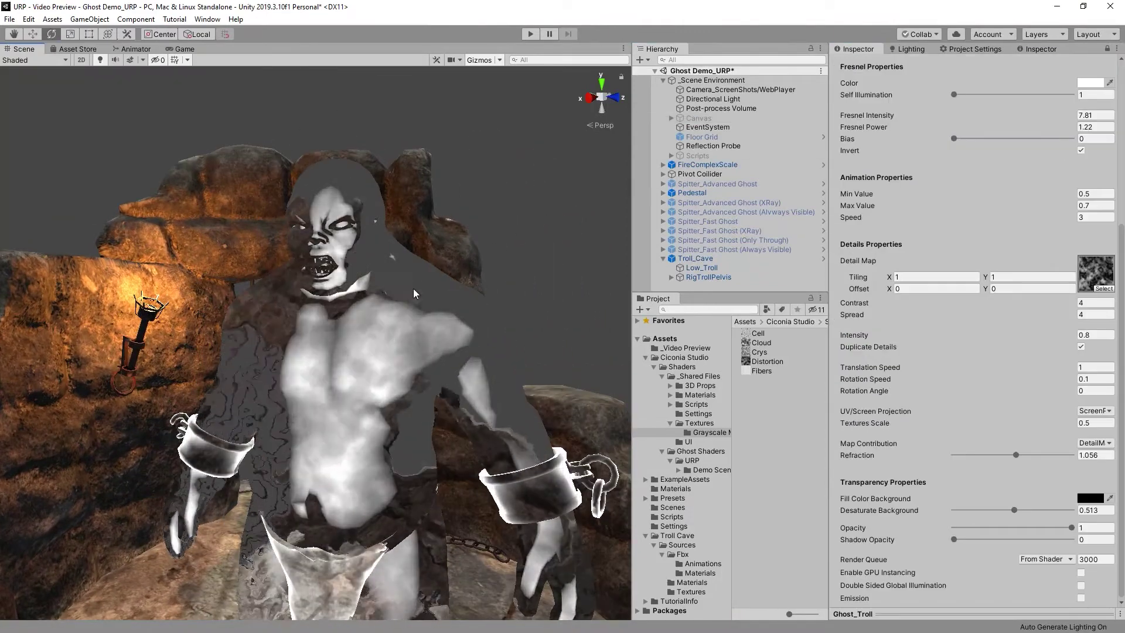
pyautogui.keyDown('alt'); pyautogui.moveTo(413, 288); pyautogui.dragTo(479, 287); pyautogui.keyUp('alt')
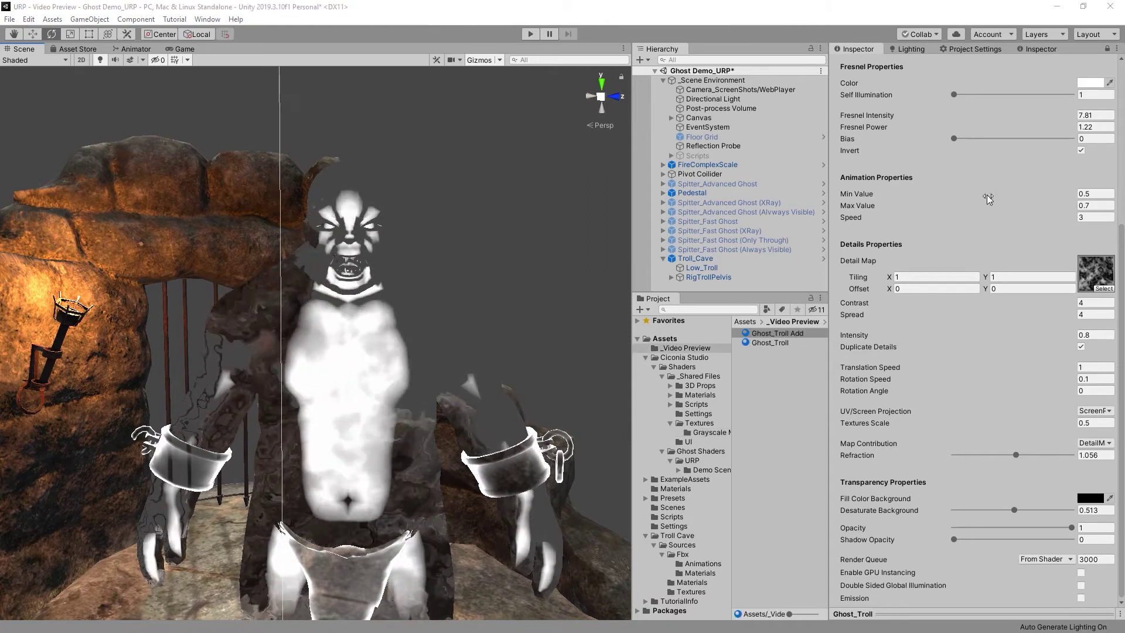
# Reset the Fresnel Intensity to 4 and the Fresnel Power to 2, and disable Invert.
pyautogui.scroll(3, 1069, 262)
pyautogui.click(1093, 221)
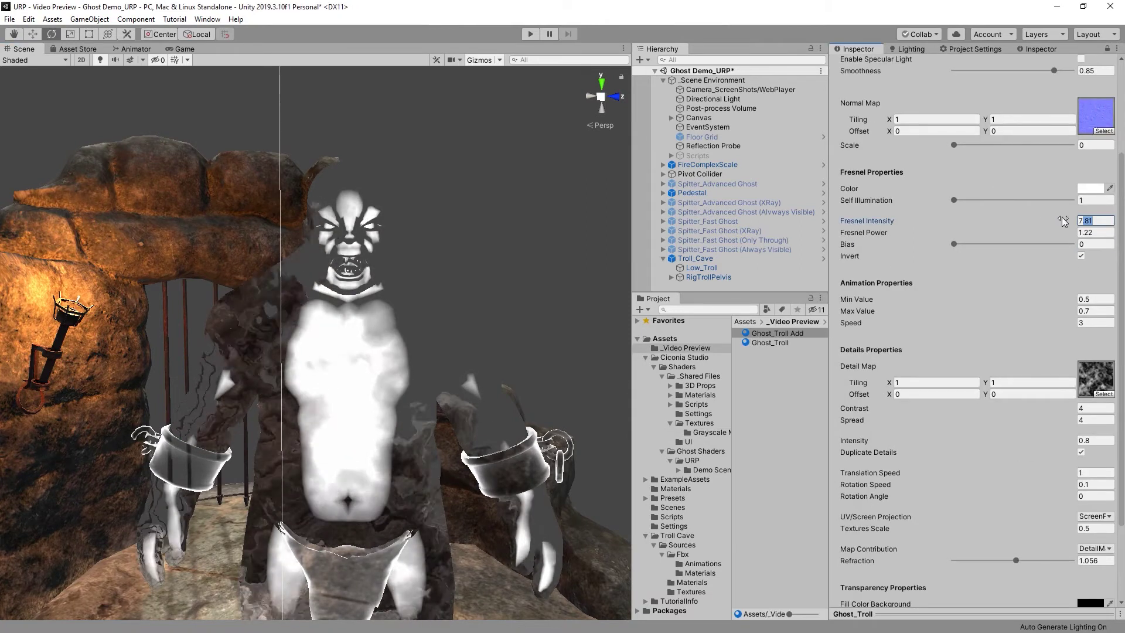
pyautogui.write('4')
pyautogui.click(1099, 232)
pyautogui.write('2')
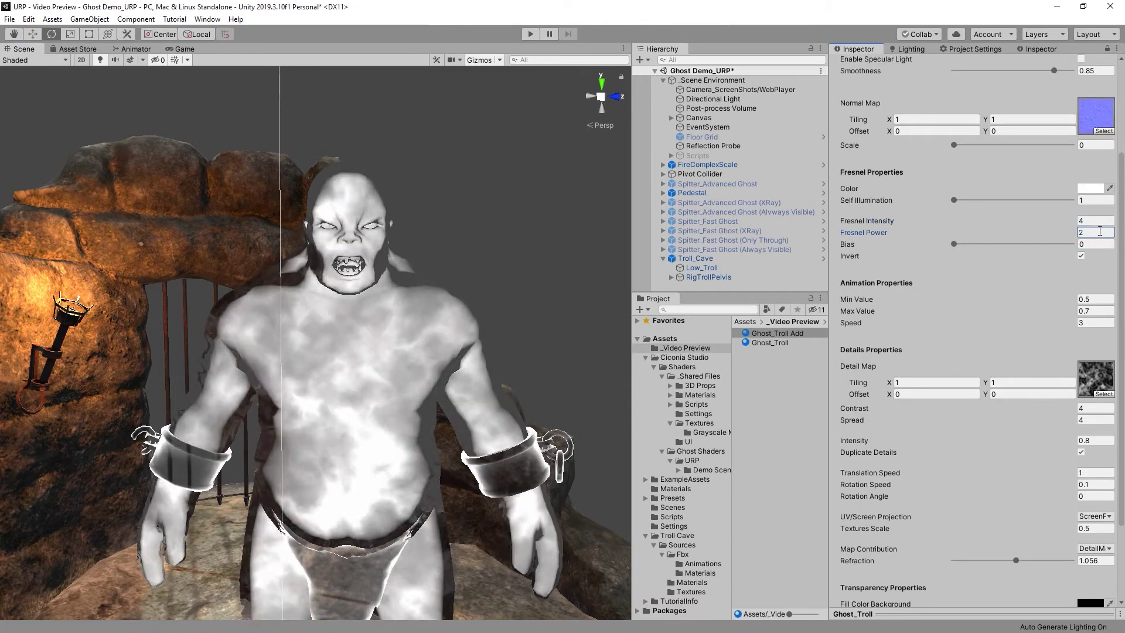
pyautogui.click(1081, 256)
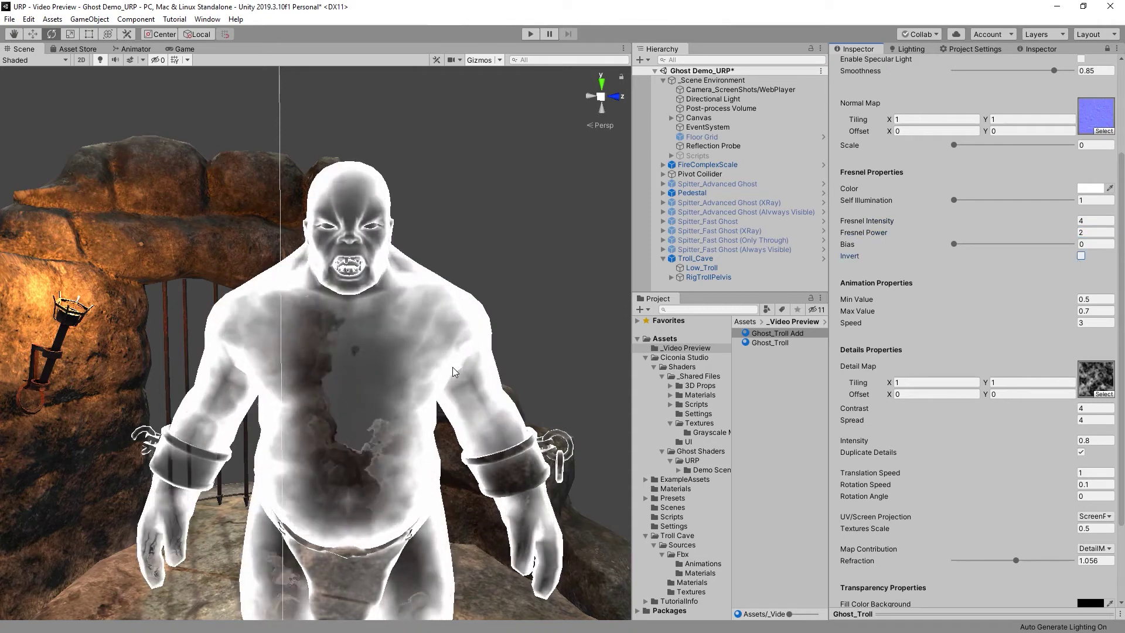
# Set the detail Intensity to 0.3 and the Refraction to 1.01.
pyautogui.click(1093, 440)
pyautogui.write('0.5')
pyautogui.press('BackSpace')
pyautogui.write('3')
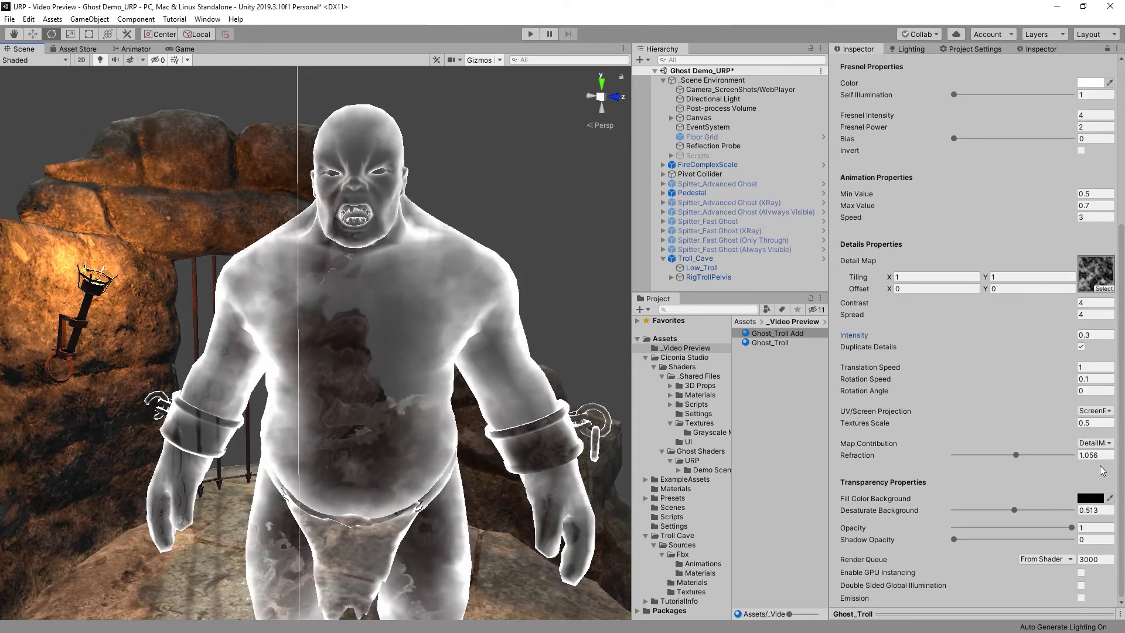
pyautogui.click(1109, 455)
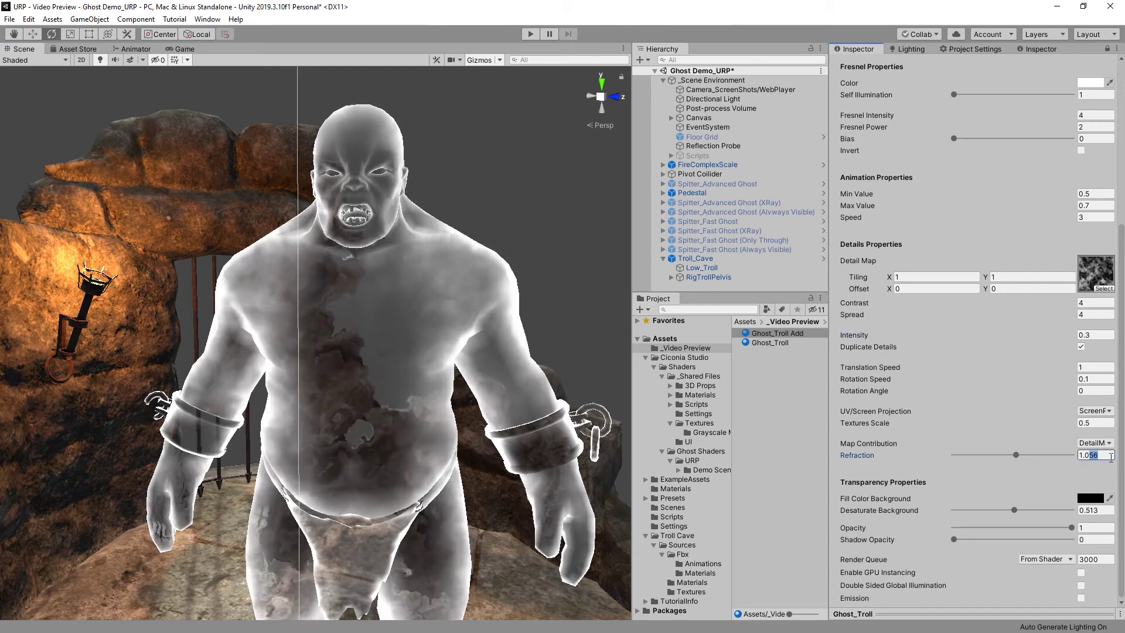
pyautogui.write('1.01')
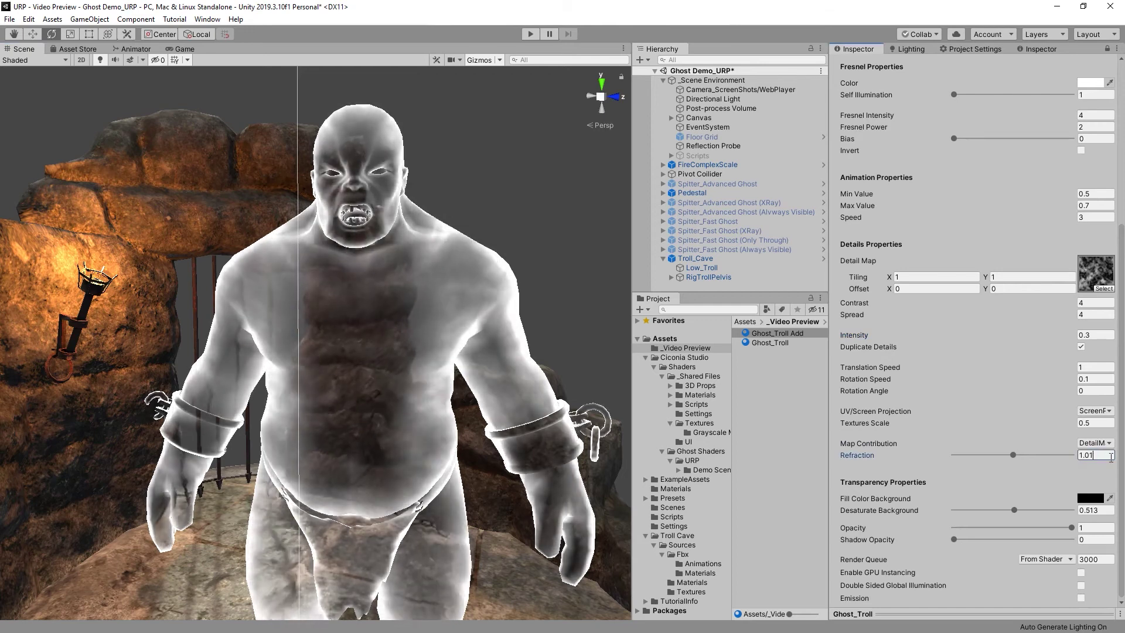
# Enable the material's specular light again and set the normal map's Scale to 0.3.
pyautogui.keyDown('alt'); pyautogui.moveTo(498, 299); pyautogui.dragTo(687, 333); pyautogui.keyUp('alt')
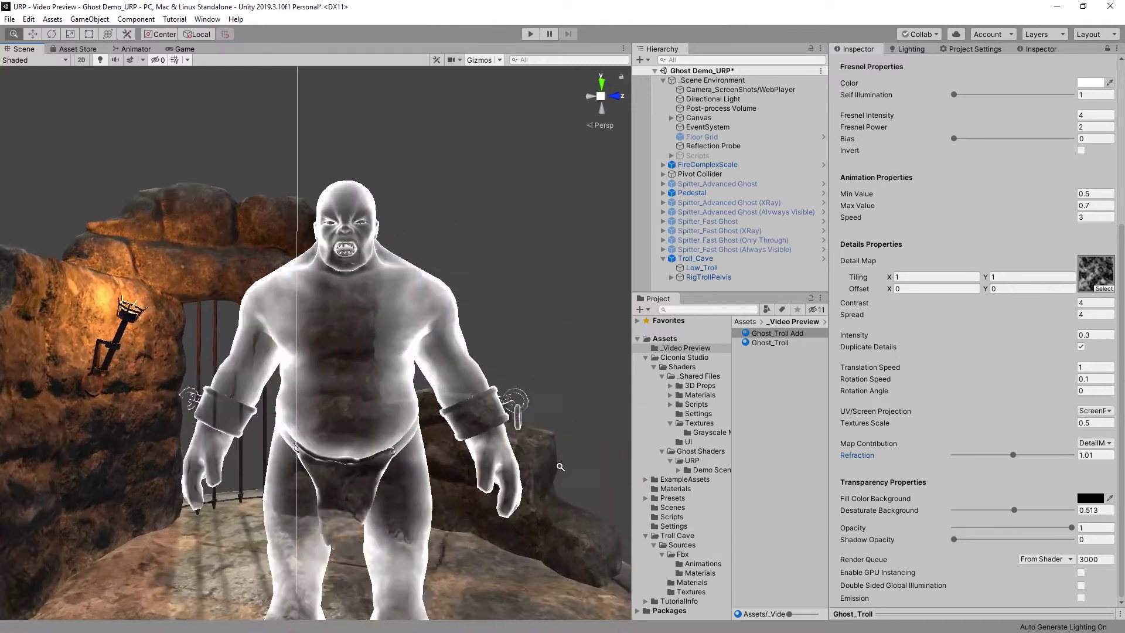
pyautogui.scroll(10, 926, 299)
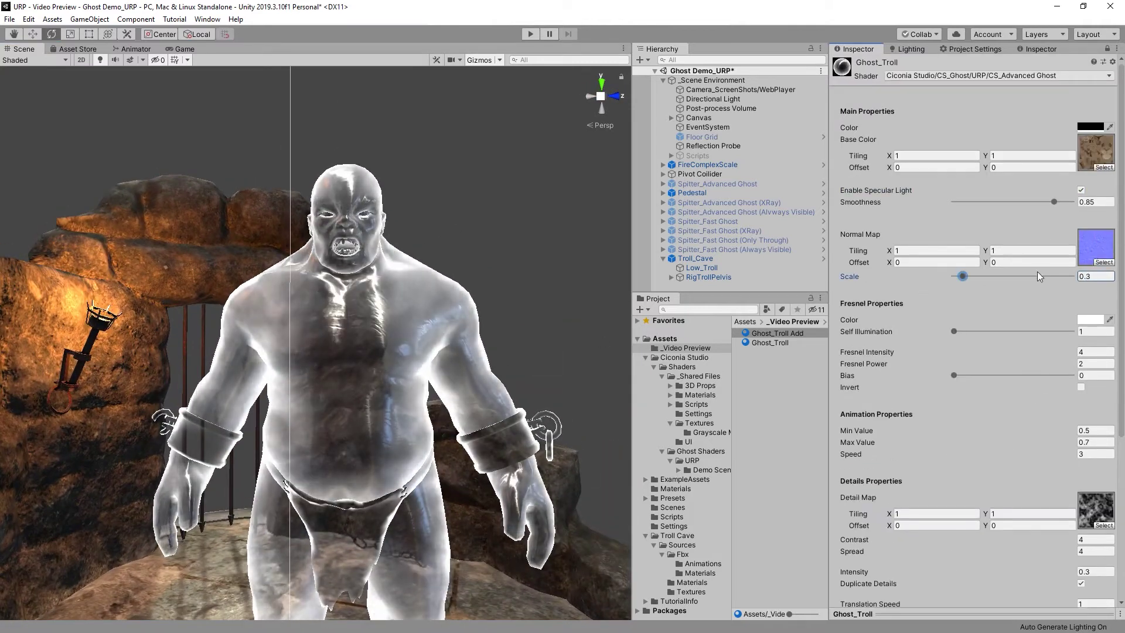
# Set the refraction's Map Contribution to Both and check the effect on the troll.
pyautogui.scroll(-8, 1038, 352)
pyautogui.click(1094, 443)
pyautogui.click(1060, 494)
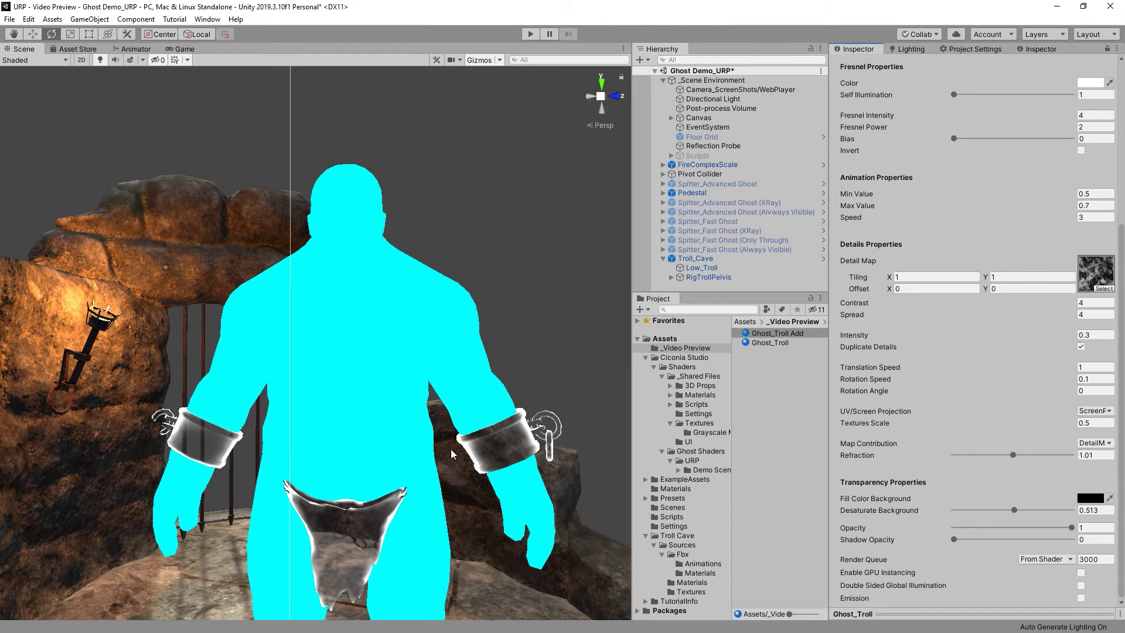
pyautogui.keyDown('alt'); pyautogui.moveTo(328, 439); pyautogui.dragTo(410, 413); pyautogui.keyUp('alt')
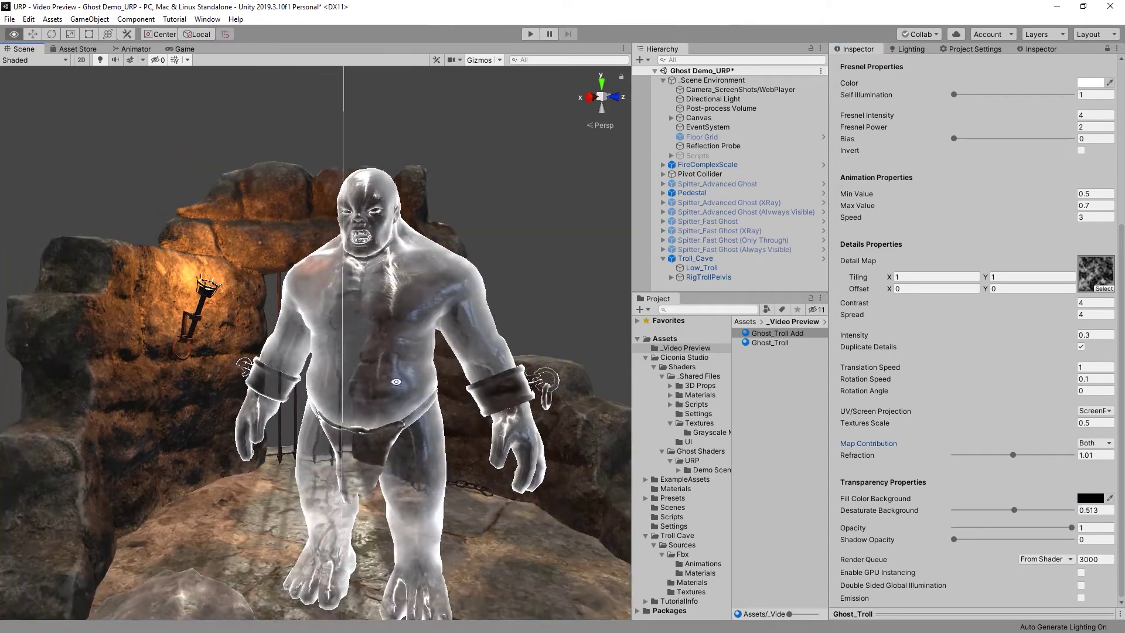
# Enter play mode and return to the Scene view to watch the animated troll.
pyautogui.click(530, 34)
pyautogui.click(37, 49)
pyautogui.keyDown('alt'); pyautogui.moveTo(508, 290); pyautogui.dragTo(541, 301); pyautogui.keyUp('alt')
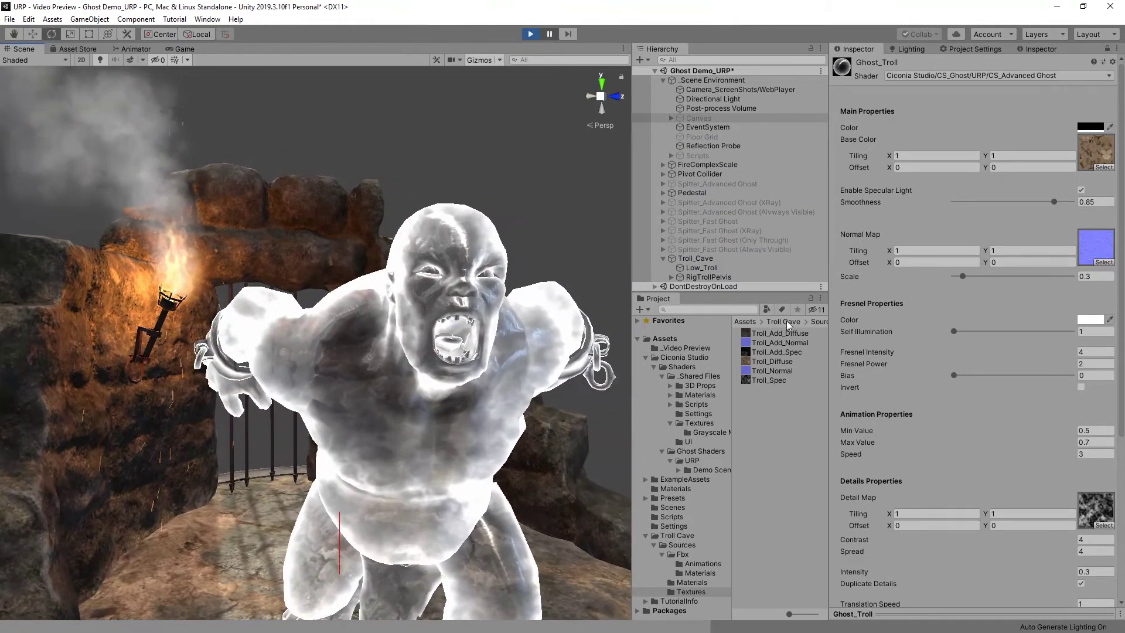
# Change the Ghost_Troll material's shader to CS_Advanced Ghost (Always Visible) and view the troll from another angle.
pyautogui.click(919, 76)
pyautogui.click(916, 113)
pyautogui.click(915, 113)
pyautogui.click(914, 113)
pyautogui.click(967, 124)
pyautogui.keyDown('alt'); pyautogui.moveTo(505, 395); pyautogui.dragTo(410, 369); pyautogui.keyUp('alt')
# Change the Ghost_Troll material's shader to CS_Advanced Ghost (XRay See Through) and view the troll from behind the rocks.
pyautogui.click(939, 76)
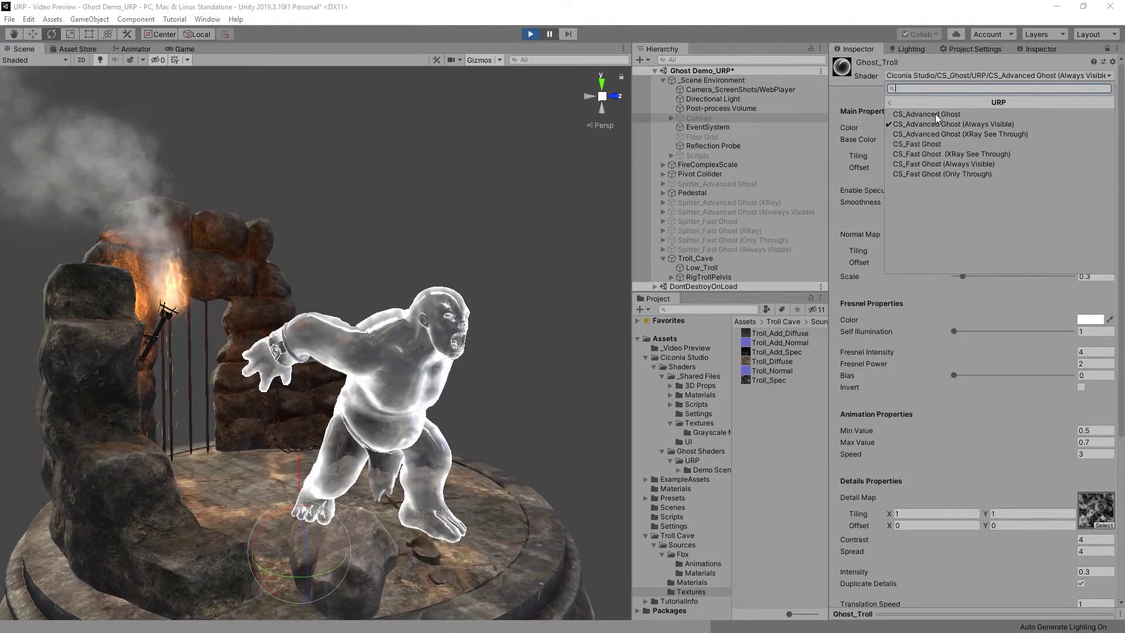
pyautogui.click(972, 133)
pyautogui.keyDown('alt'); pyautogui.moveTo(525, 404); pyautogui.dragTo(684, 396); pyautogui.keyUp('alt')
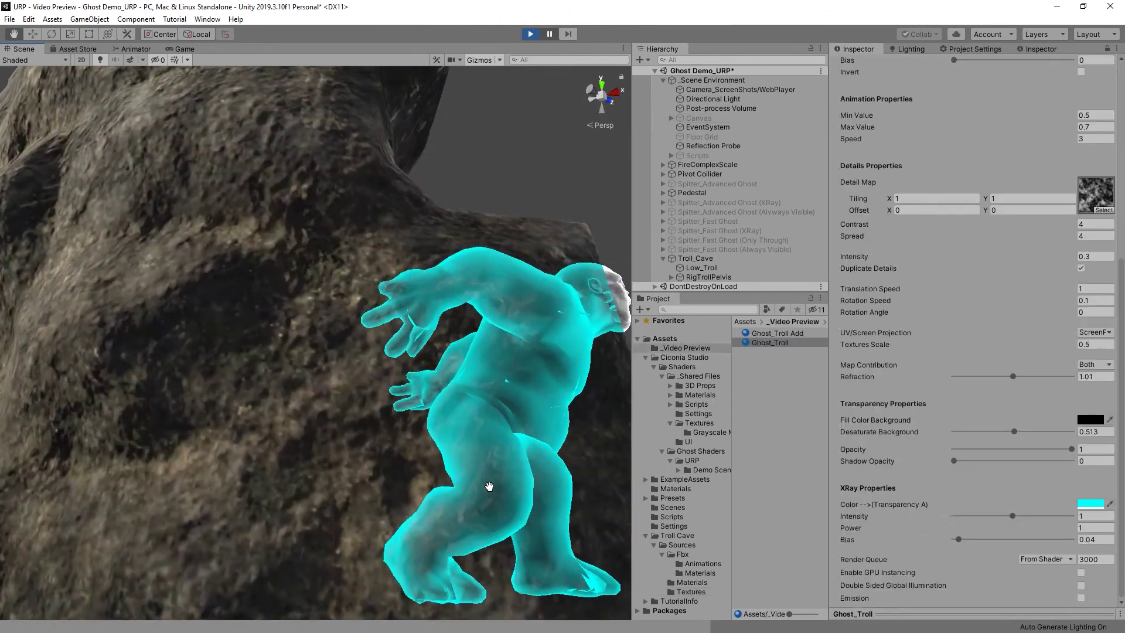
# Lower the alpha of the Ghost_Troll material's XRay color to 36.
pyautogui.moveTo(487, 486); pyautogui.dragTo(489, 492, button='middle')
pyautogui.click(1078, 505)
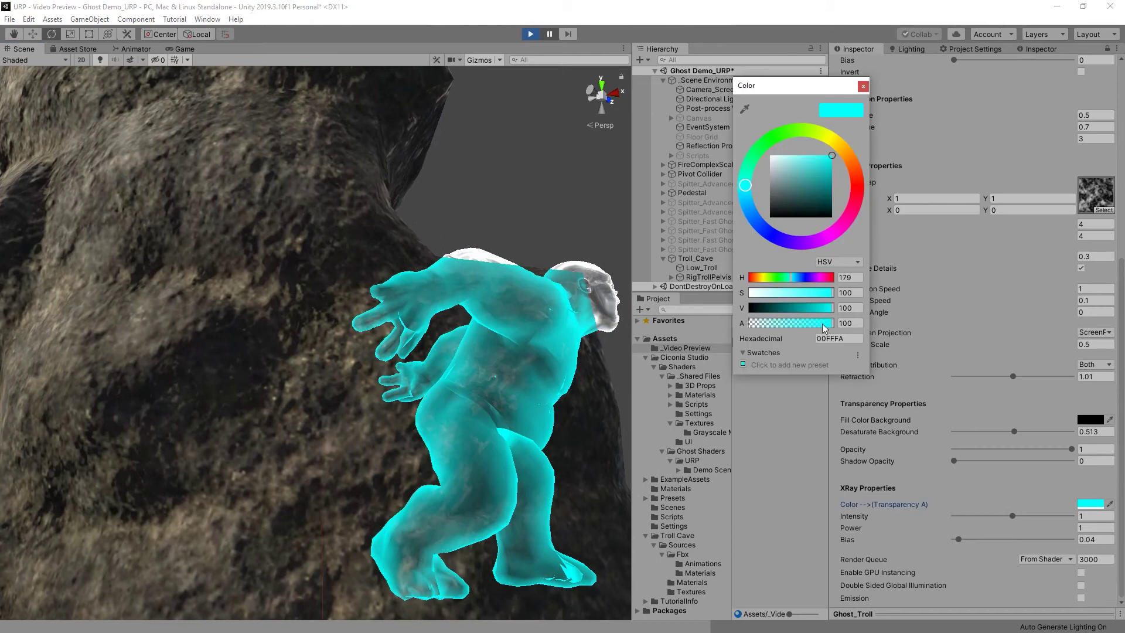
pyautogui.moveTo(828, 323); pyautogui.dragTo(748, 324)
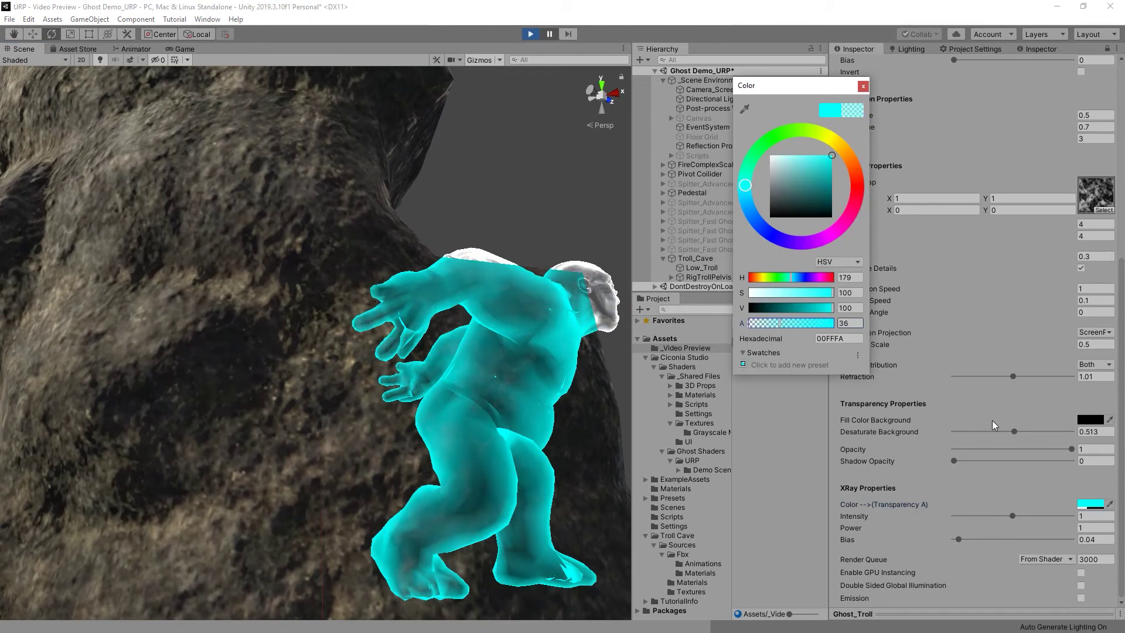
# Set the XRay Intensity and Bias to 0 and further reduce the XRay color's alpha on the Ghost_Troll material.
pyautogui.click(953, 515)
pyautogui.moveTo(959, 539); pyautogui.dragTo(940, 539)
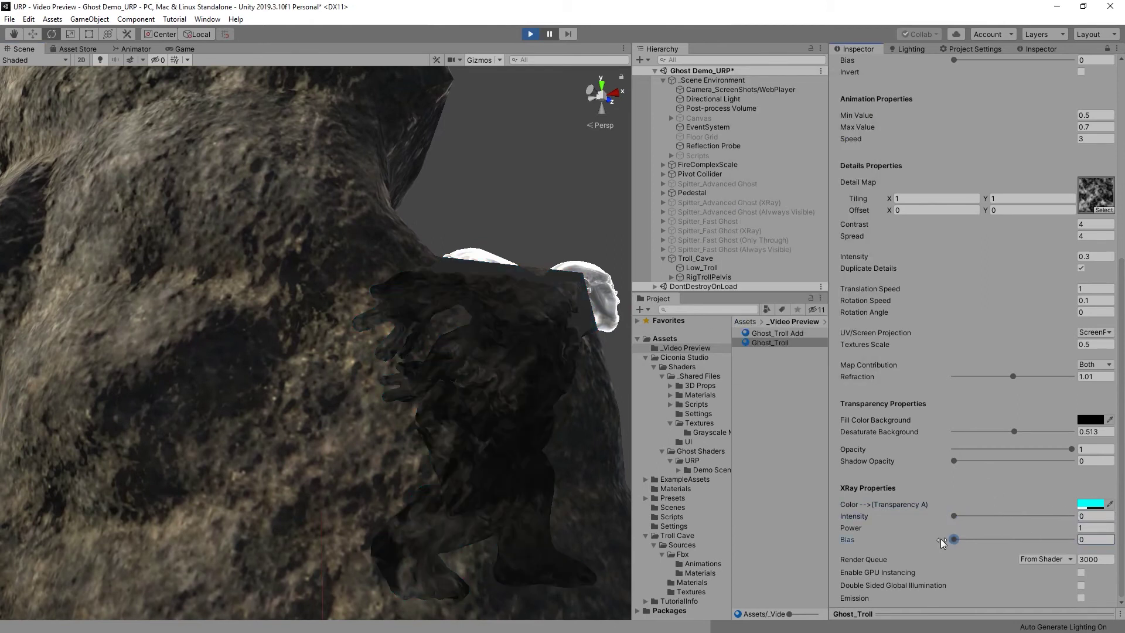
pyautogui.click(1087, 504)
pyautogui.moveTo(812, 323); pyautogui.dragTo(785, 320)
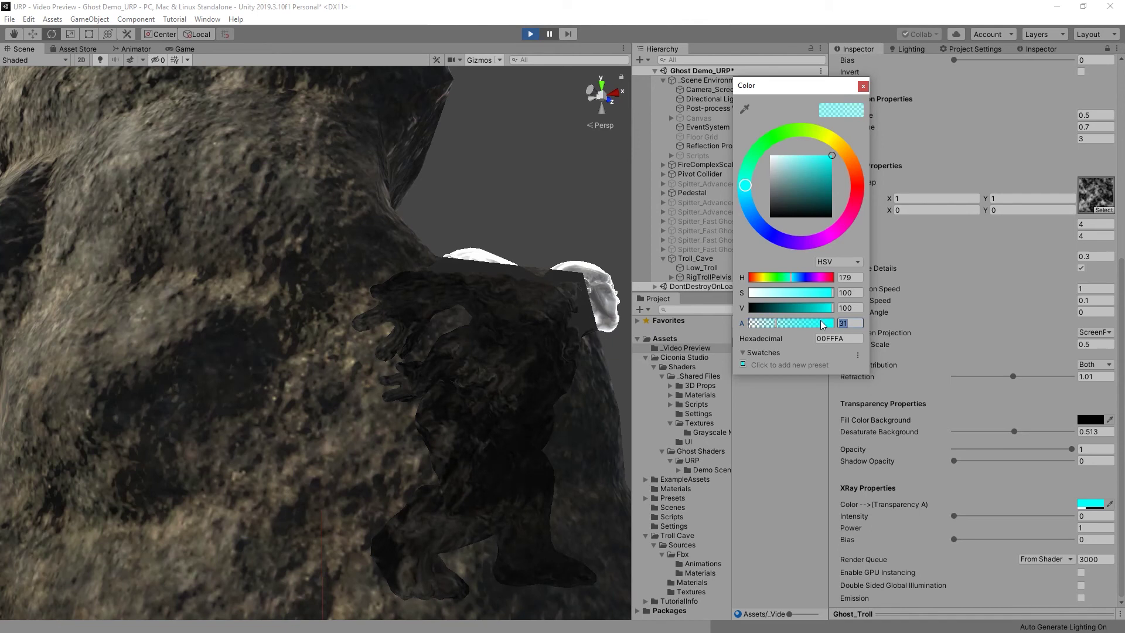
# Raise the XRay Intensity to 2 and the XRay Power to 6.06 to limit the glow to the troll's outline.
pyautogui.moveTo(953, 515); pyautogui.dragTo(1075, 522)
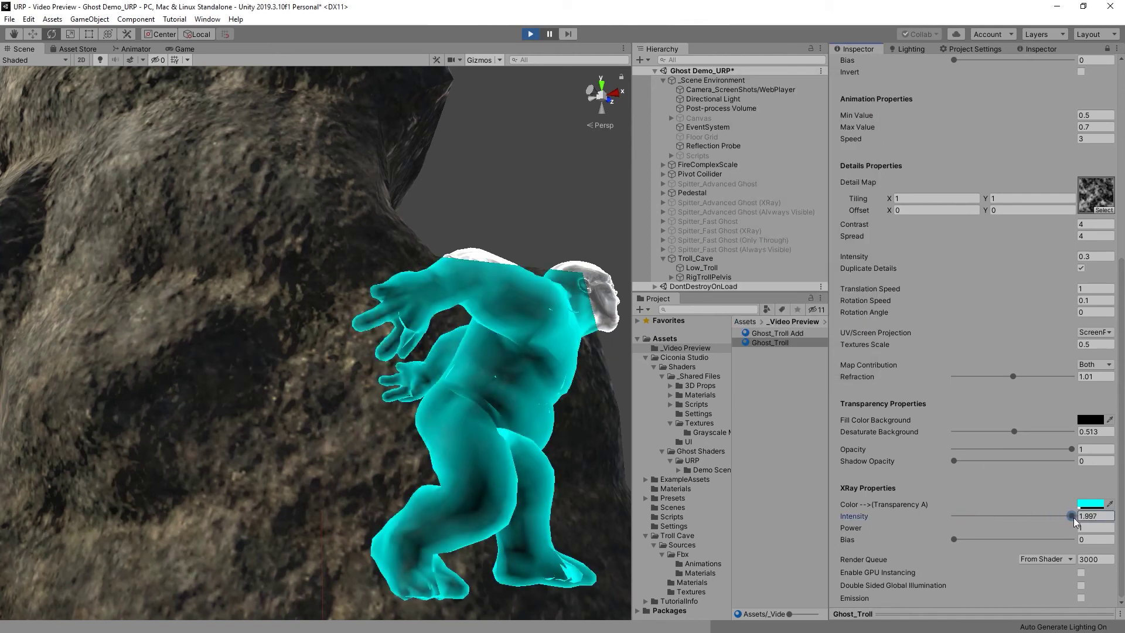
pyautogui.moveTo(849, 529); pyautogui.dragTo(951, 539)
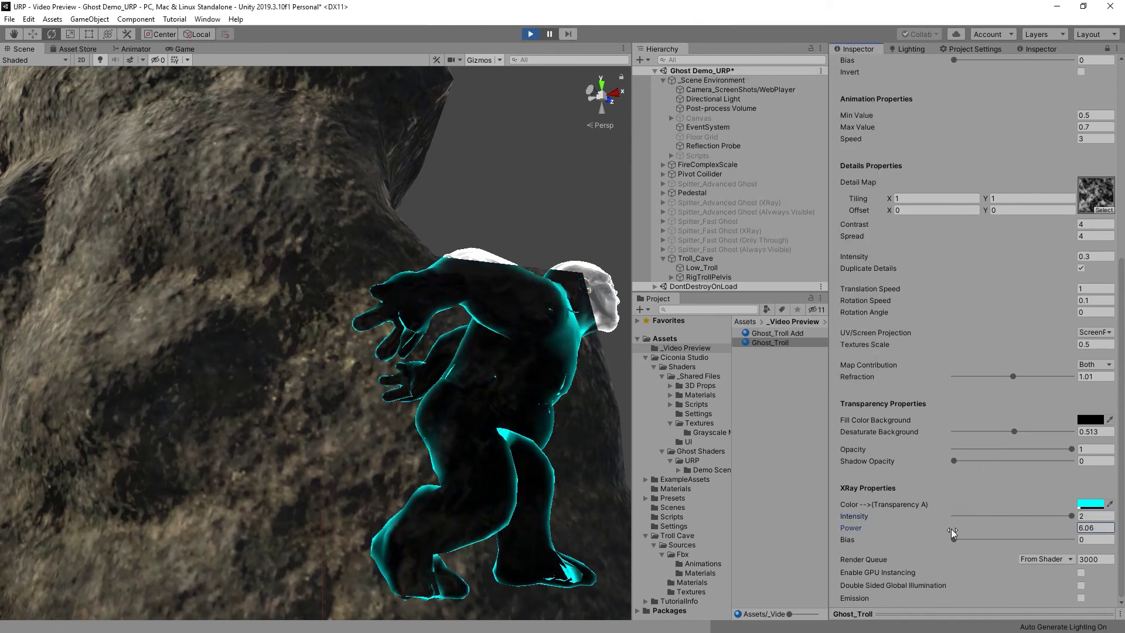
# Restore the XRay color's alpha to 100 and slightly raise the XRay Bias on the Ghost_Troll material.
pyautogui.click(1089, 504)
pyautogui.moveTo(762, 323); pyautogui.dragTo(861, 328)
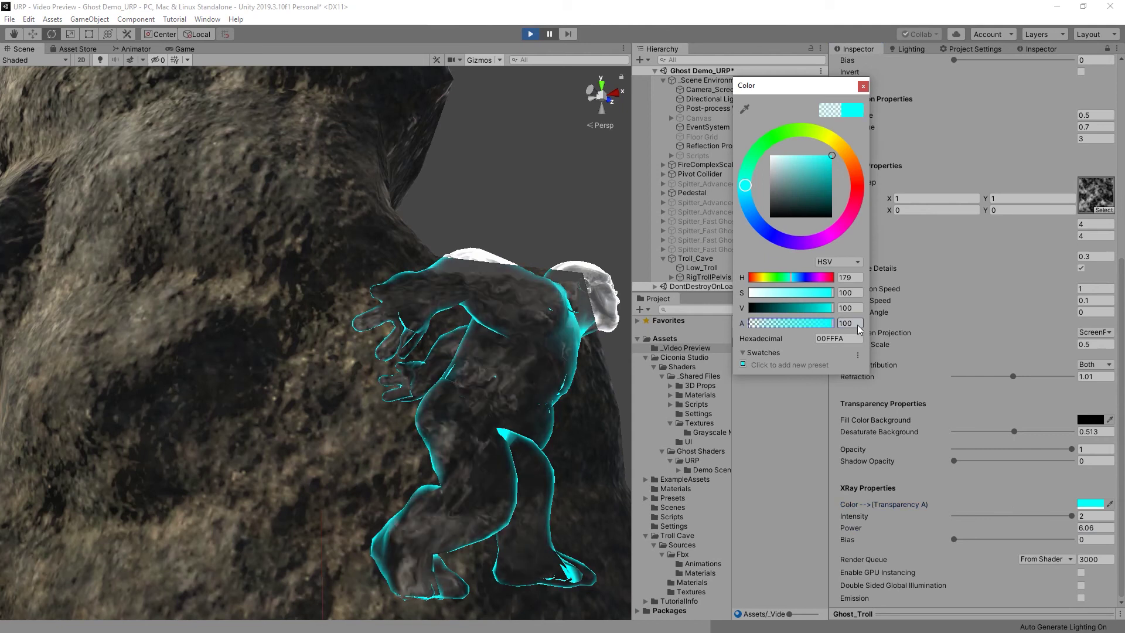
pyautogui.click(863, 86)
pyautogui.moveTo(953, 539); pyautogui.dragTo(962, 537)
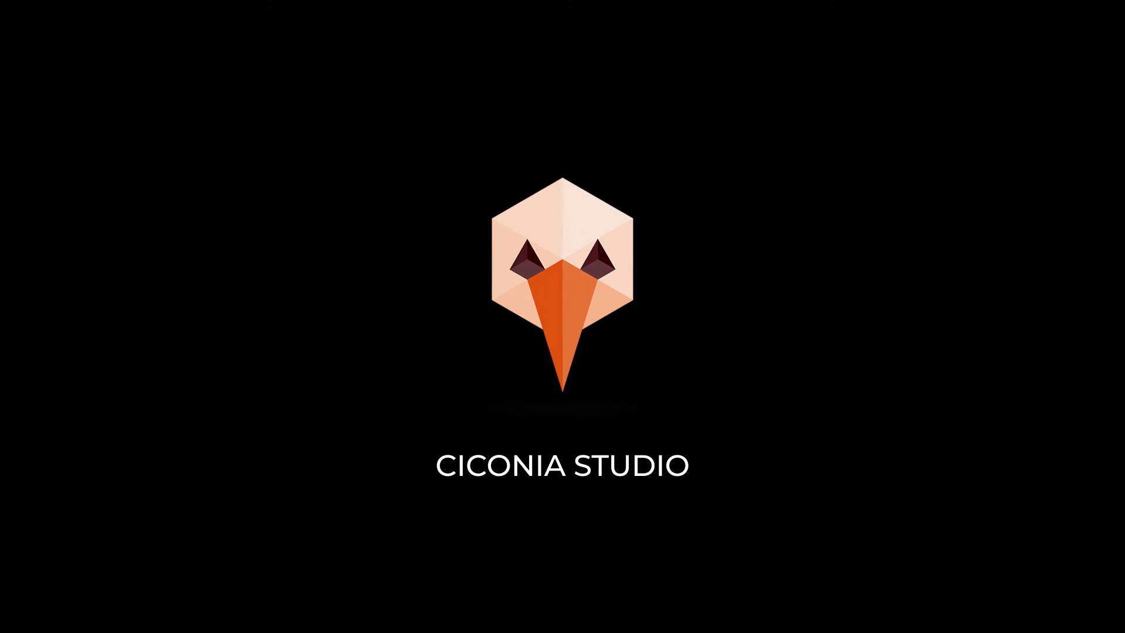